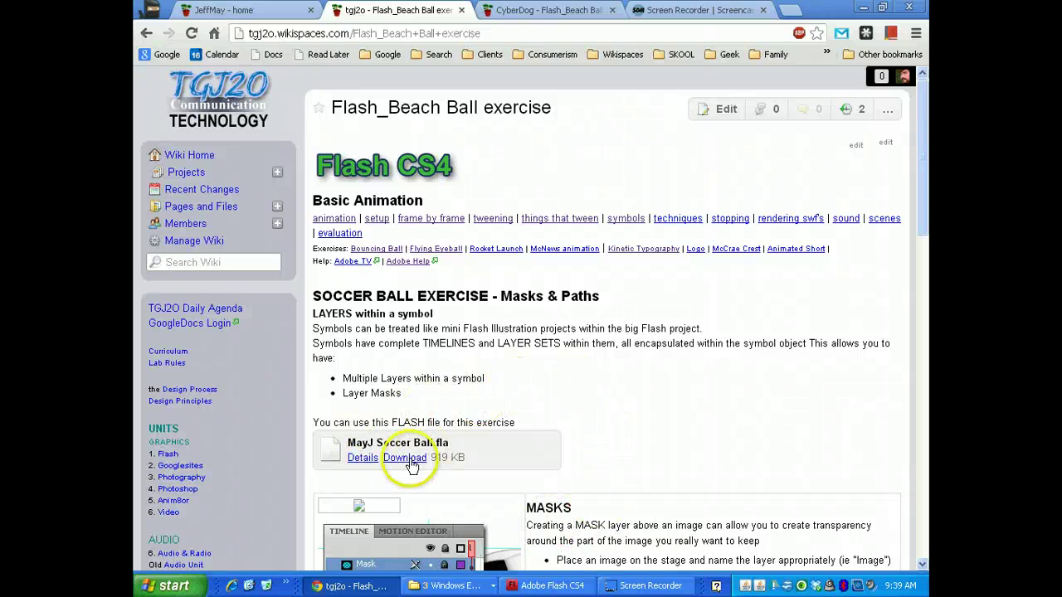
# Download MayJ Soccer Ball.fla from the Wikispaces page to Downloads and open it.
pyautogui.click(404, 461)
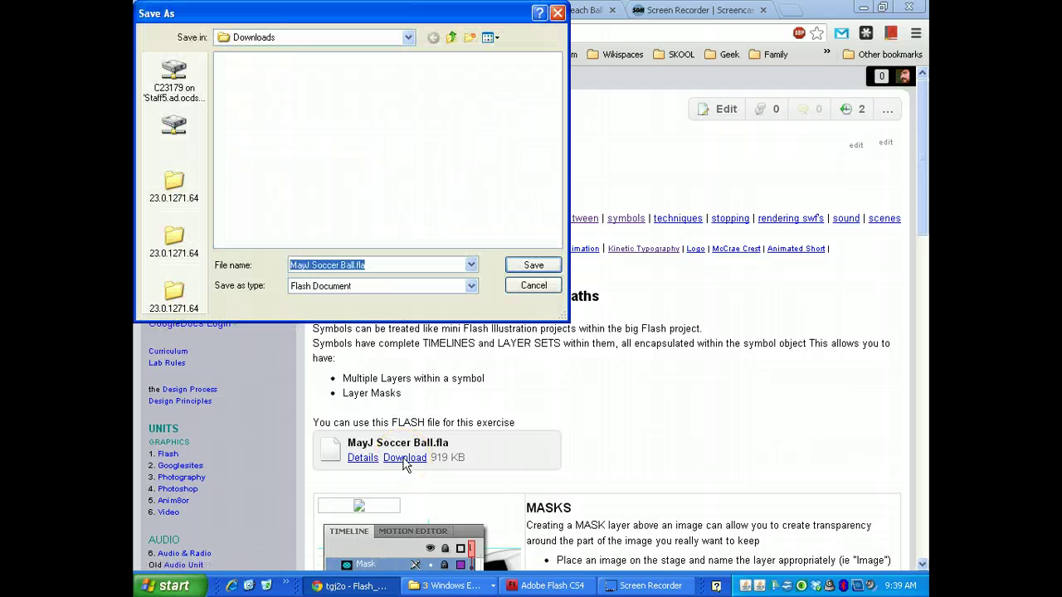
pyautogui.click(533, 265)
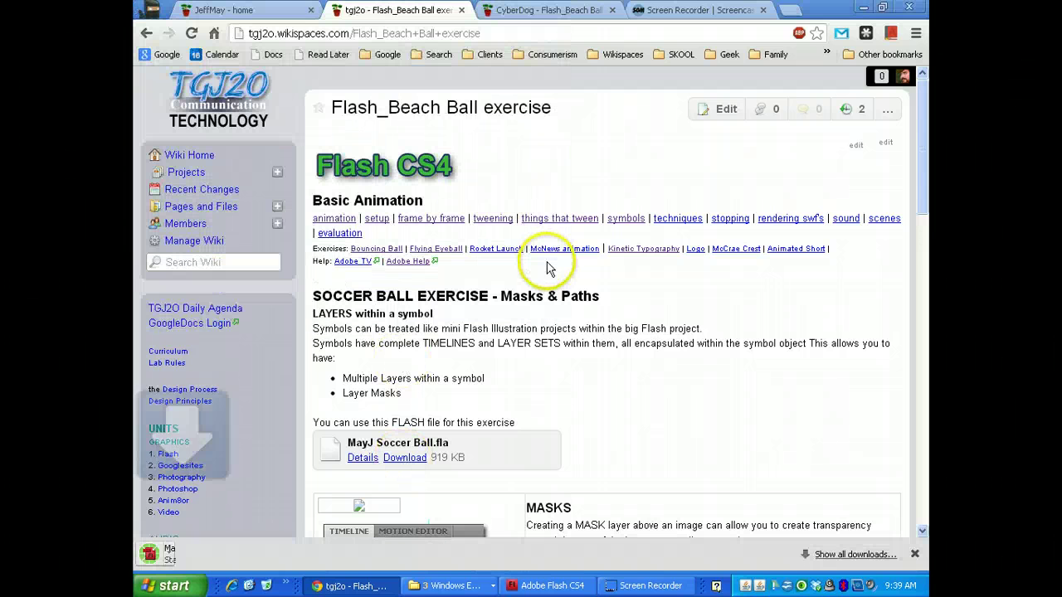
pyautogui.click(202, 553)
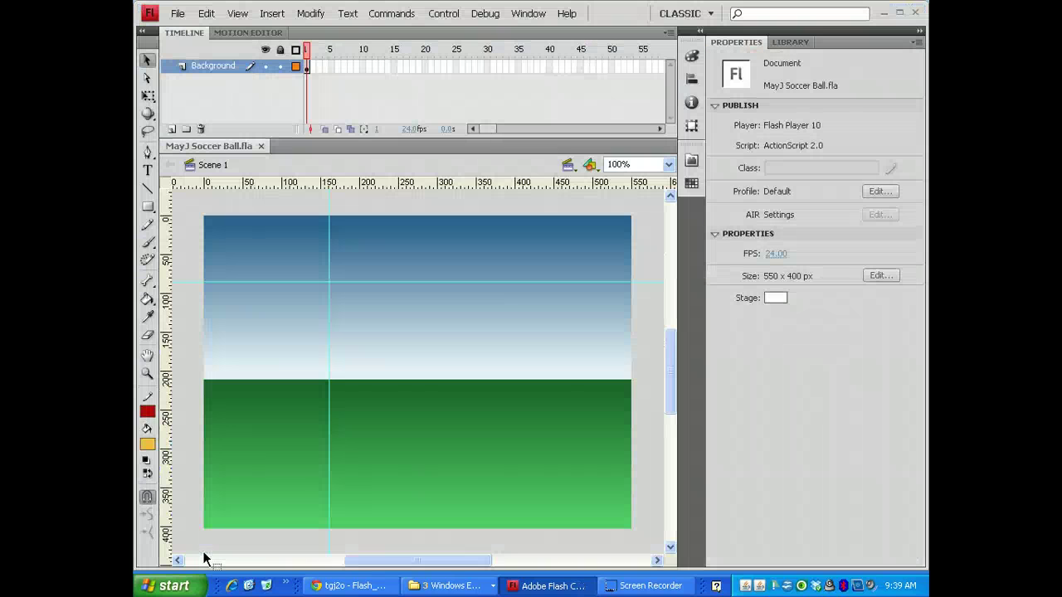
# Show the Library panel and preview the Bouncy, Canon and Soccer items.
pyautogui.click(279, 356)
pyautogui.click(792, 43)
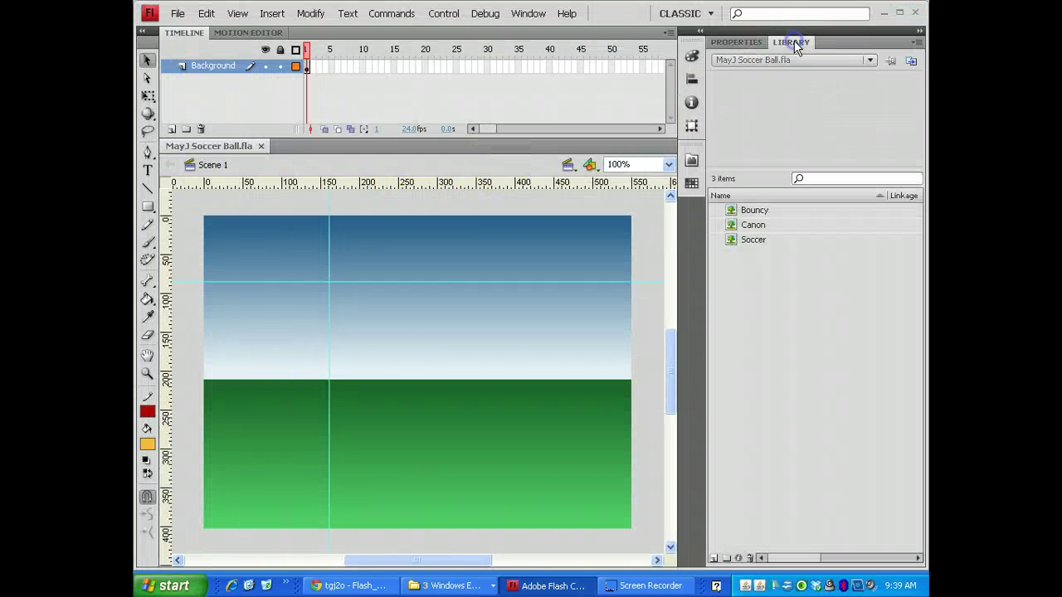
pyautogui.click(756, 210)
pyautogui.click(754, 225)
pyautogui.click(755, 240)
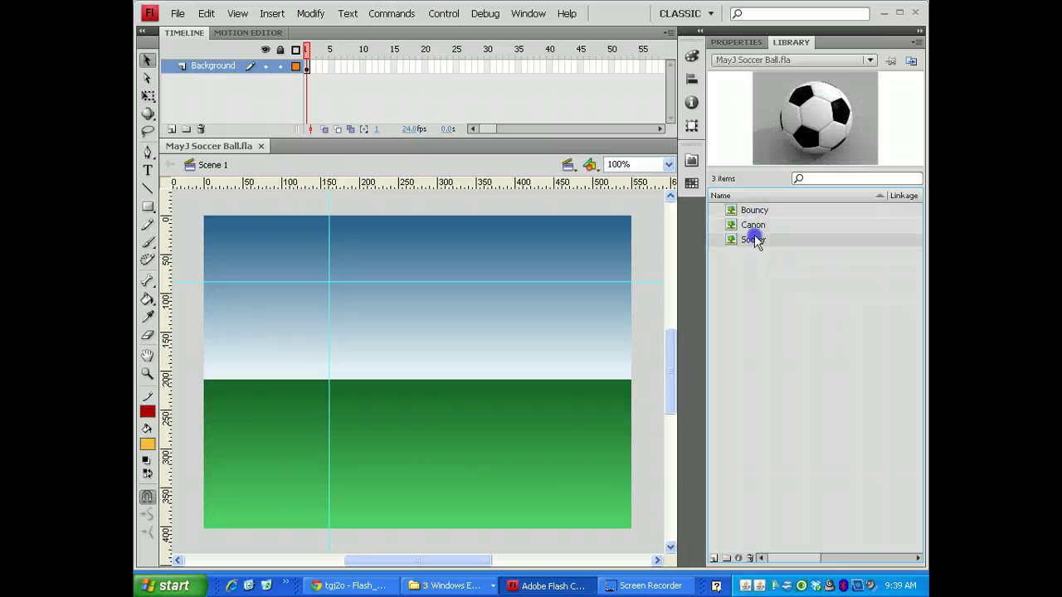
pyautogui.click(755, 210)
pyautogui.click(754, 225)
pyautogui.click(754, 240)
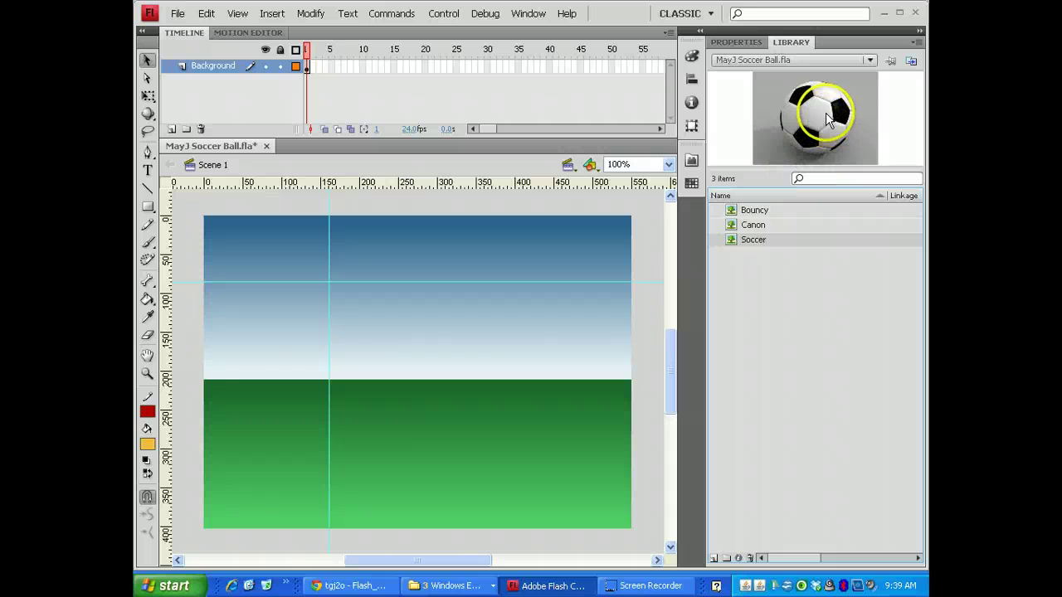
# Place the Soccer bitmap on the stage and convert it to a symbol named Ball.
pyautogui.moveTo(817, 107); pyautogui.dragTo(339, 391)
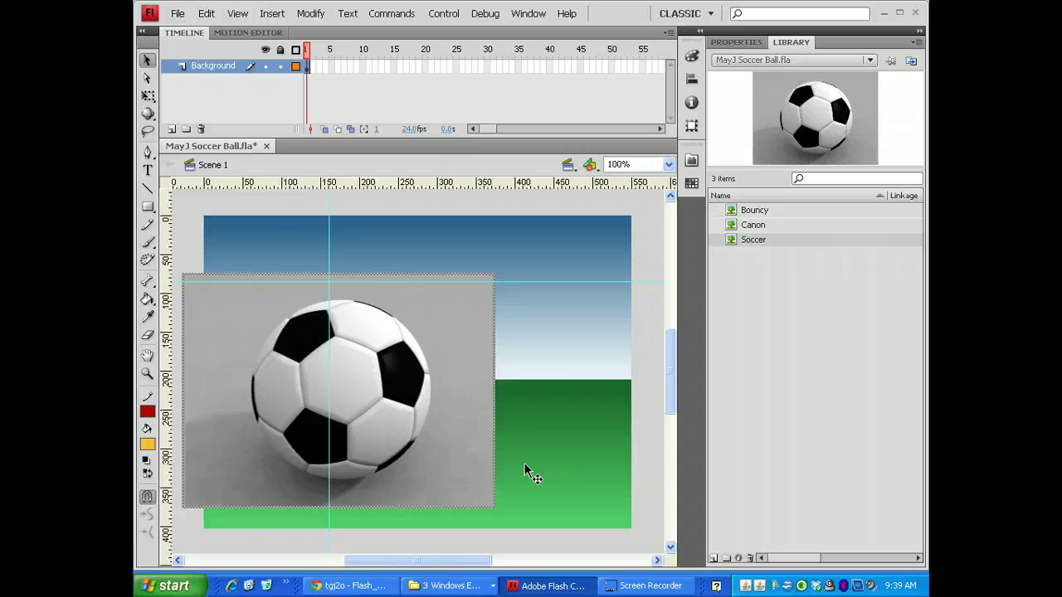
pyautogui.click(524, 456)
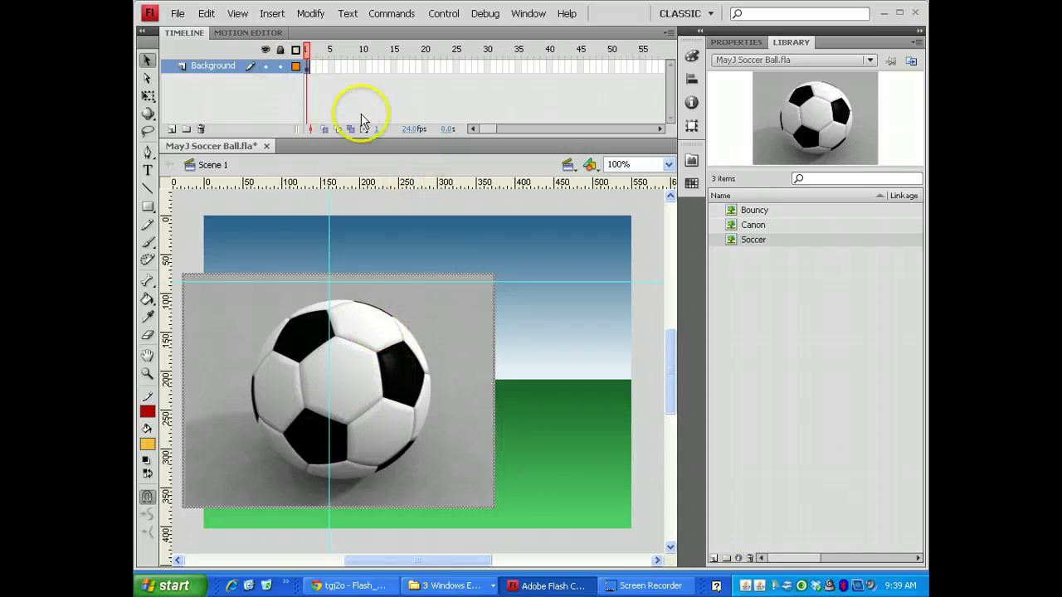
pyautogui.click(312, 14)
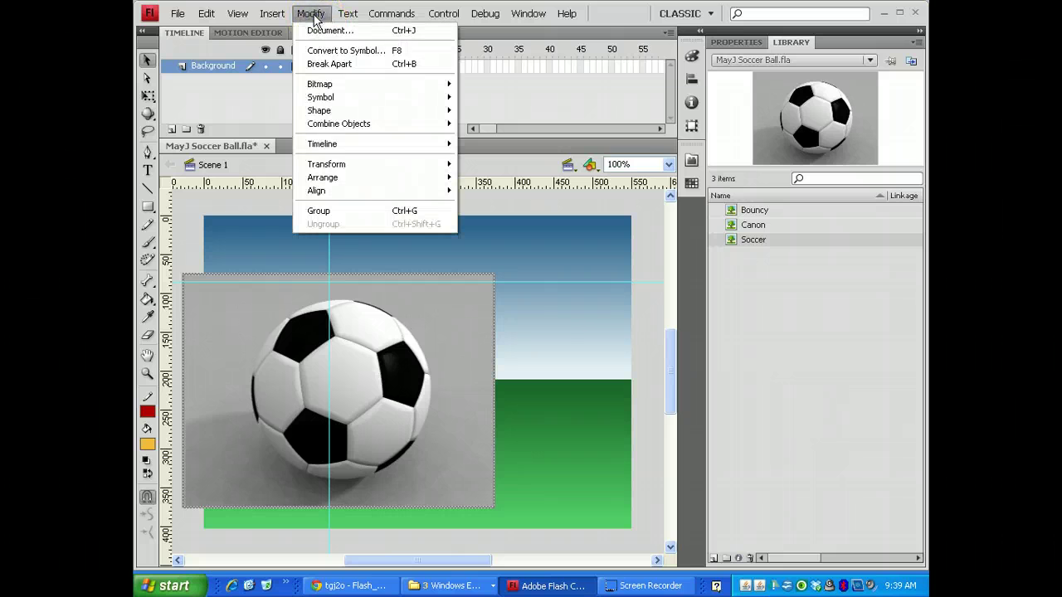
pyautogui.click(396, 51)
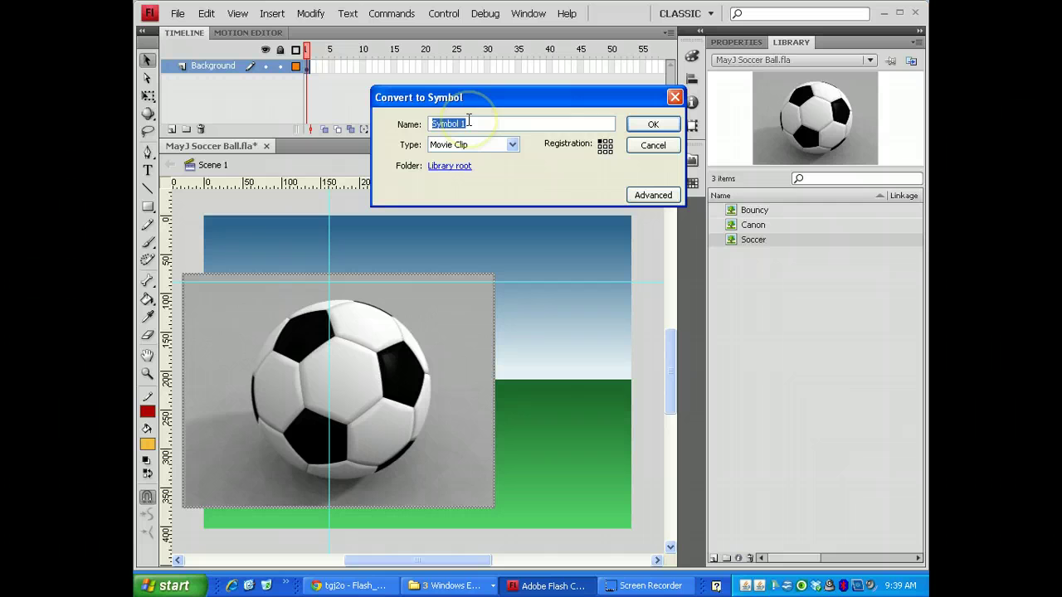
pyautogui.write('Ball')
pyautogui.press('Return')
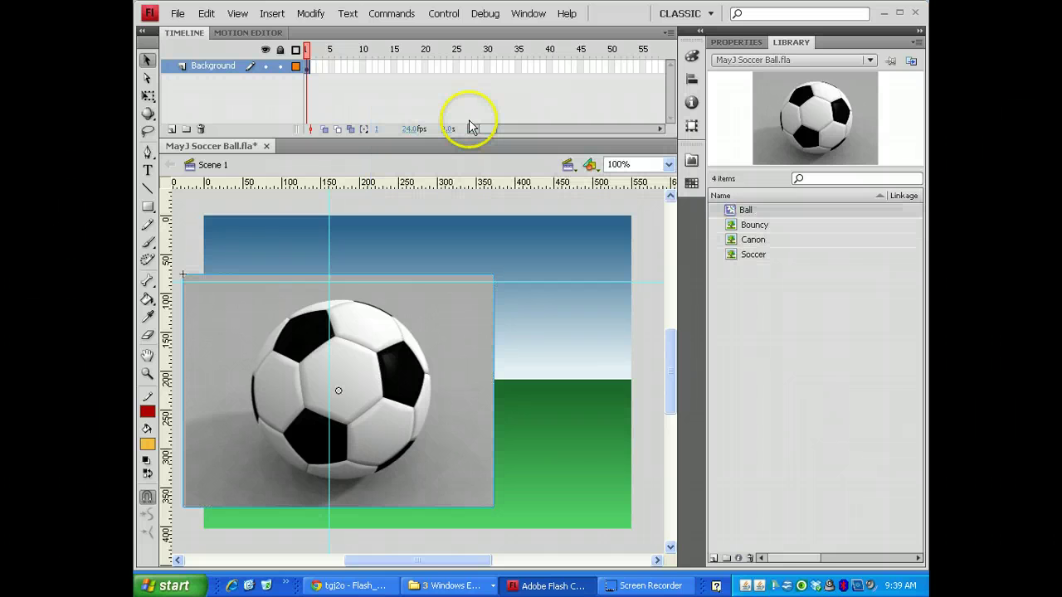
# Inside the Ball symbol, scale the soccer picture down proportionally with Free Transform.
pyautogui.doubleClick(733, 209)
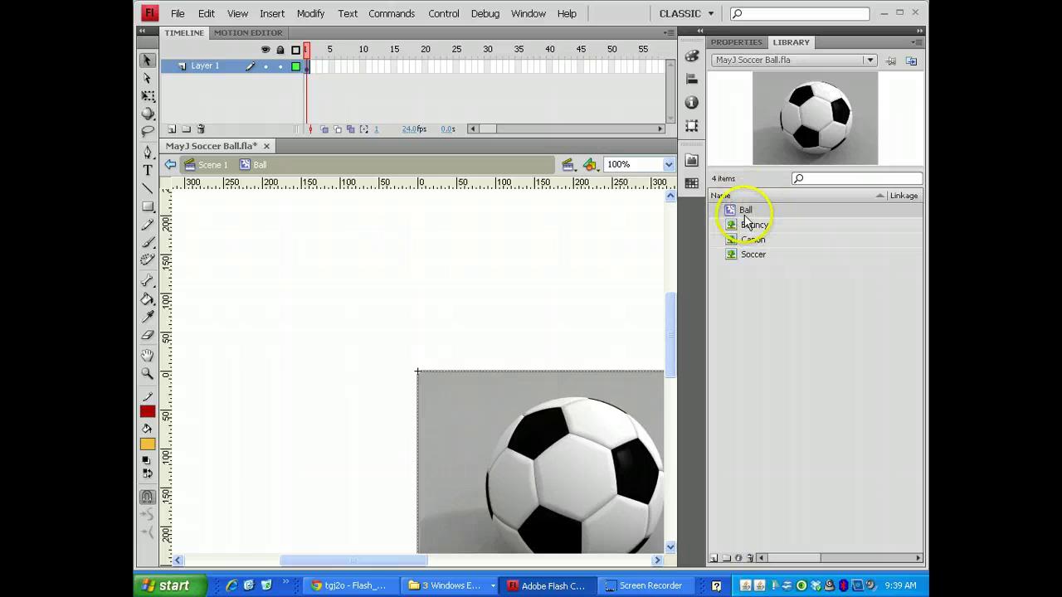
pyautogui.moveTo(670, 365); pyautogui.dragTo(670, 391)
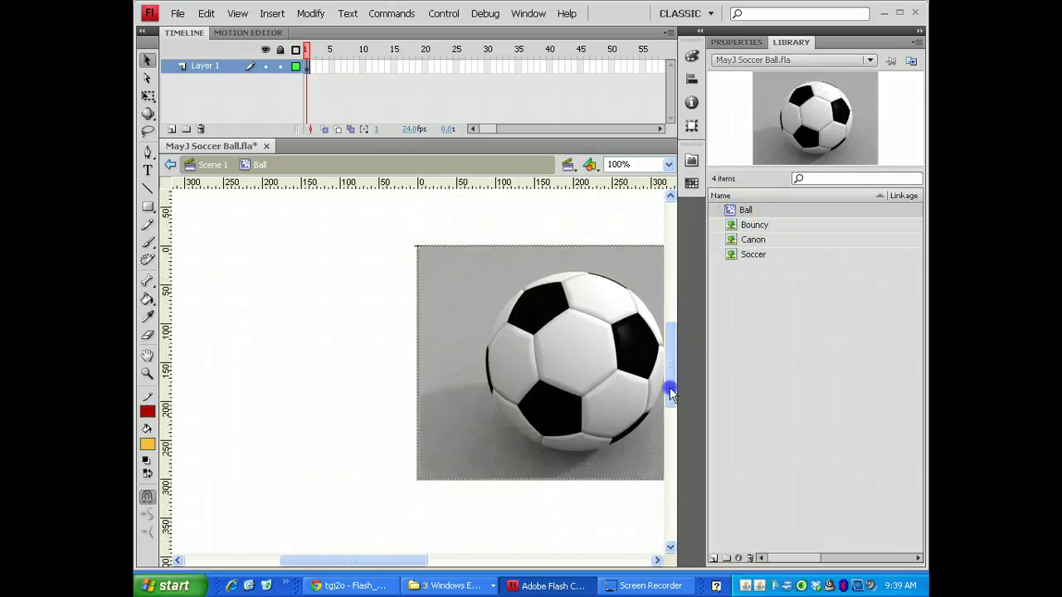
pyautogui.moveTo(391, 561); pyautogui.dragTo(459, 563)
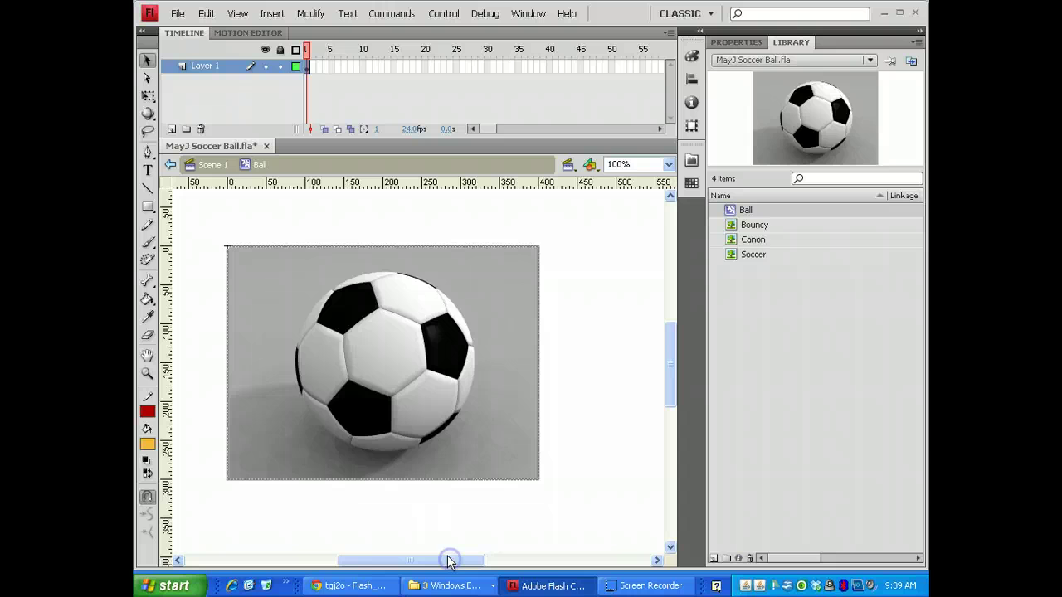
pyautogui.click(148, 97)
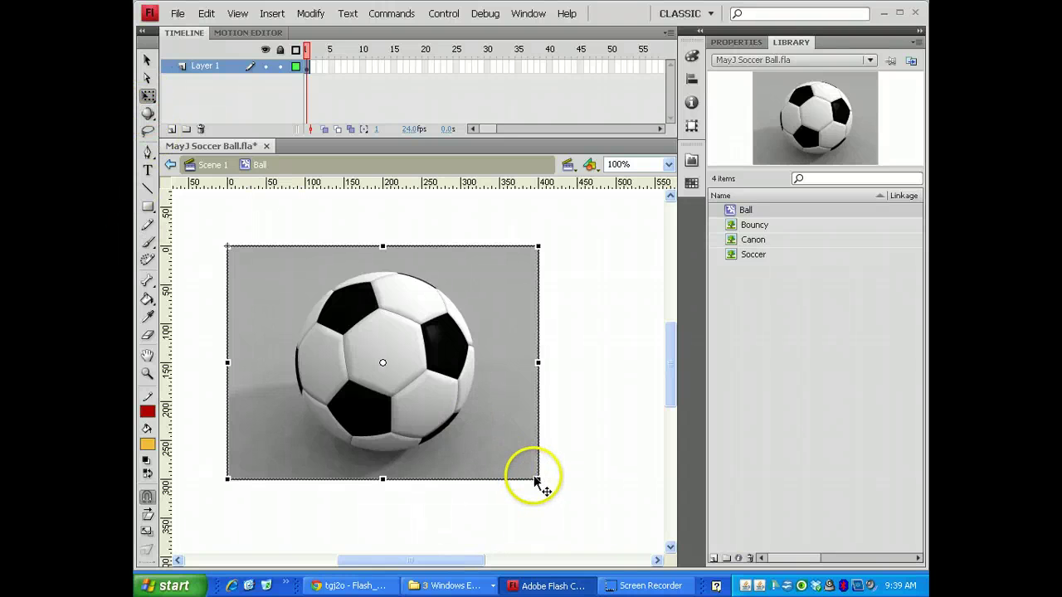
pyautogui.moveTo(537, 479); pyautogui.dragTo(481, 437)
pyautogui.click(522, 496)
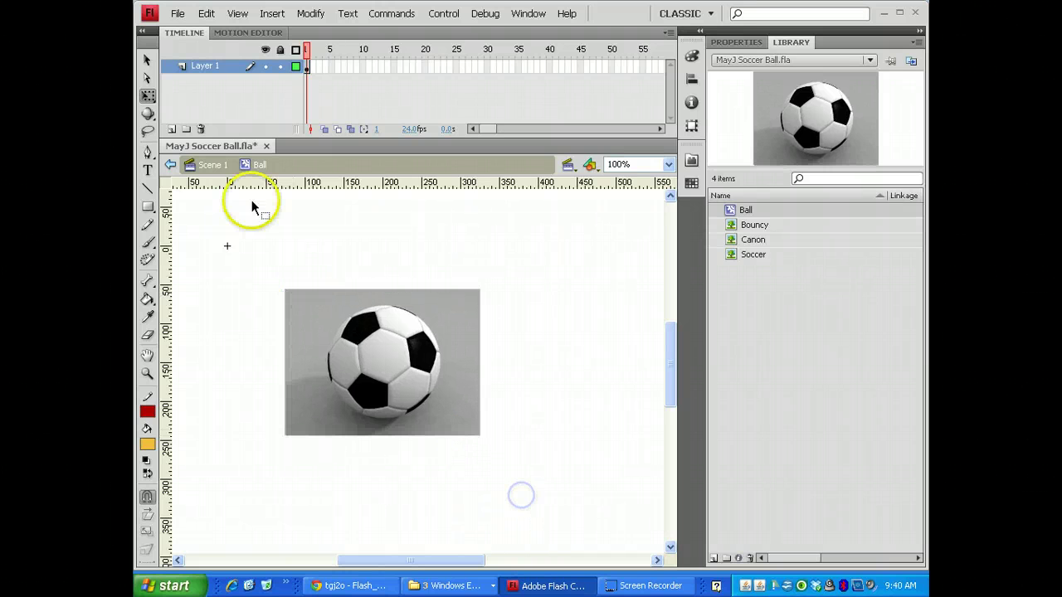
# Rename Layer 1 to Ball, leaving it a normal layer.
pyautogui.doubleClick(204, 68)
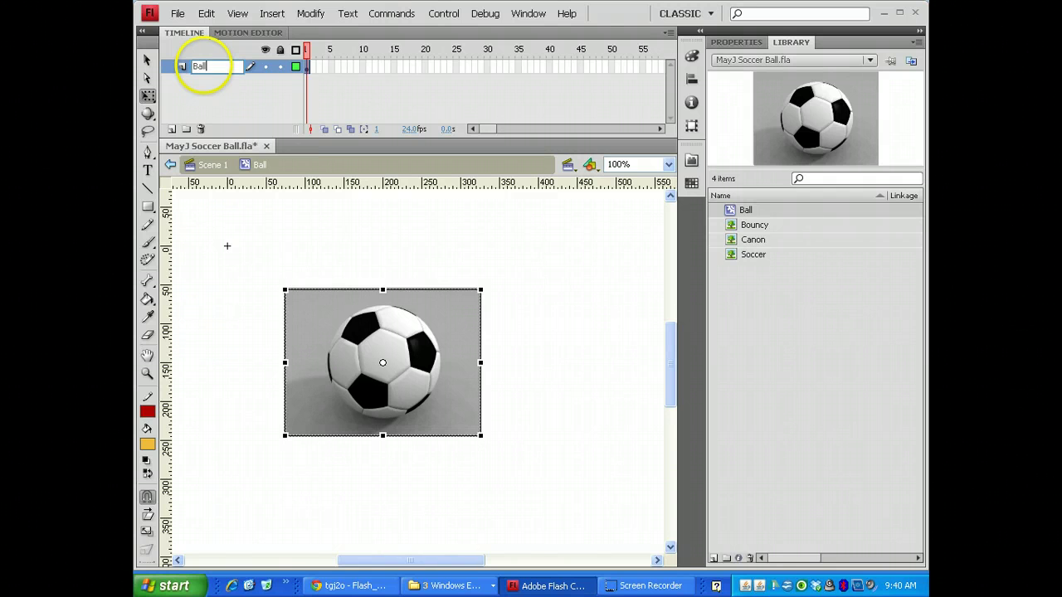
pyautogui.press('Return')
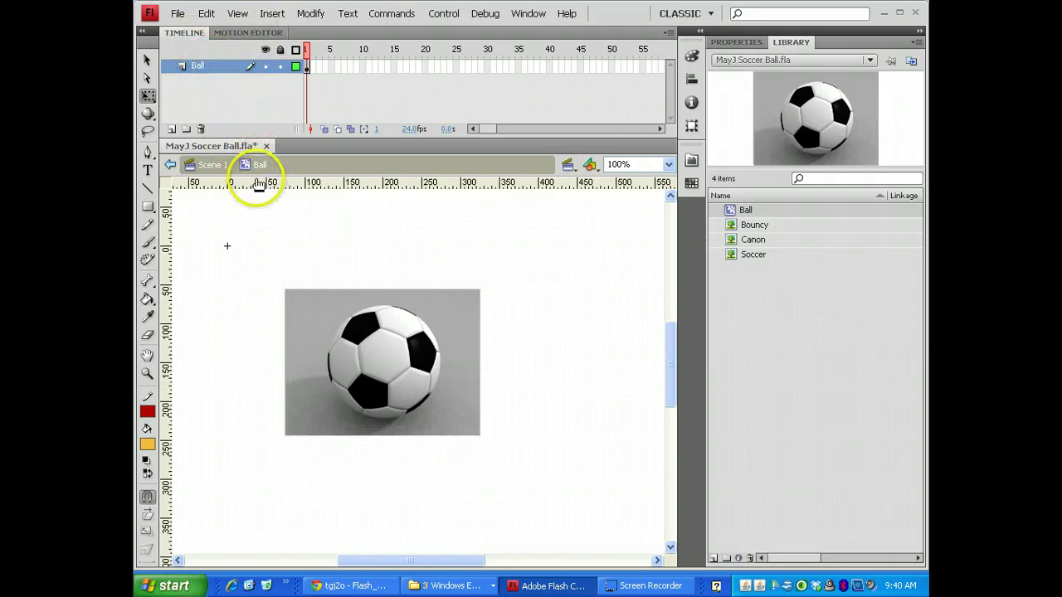
pyautogui.rightClick(206, 65)
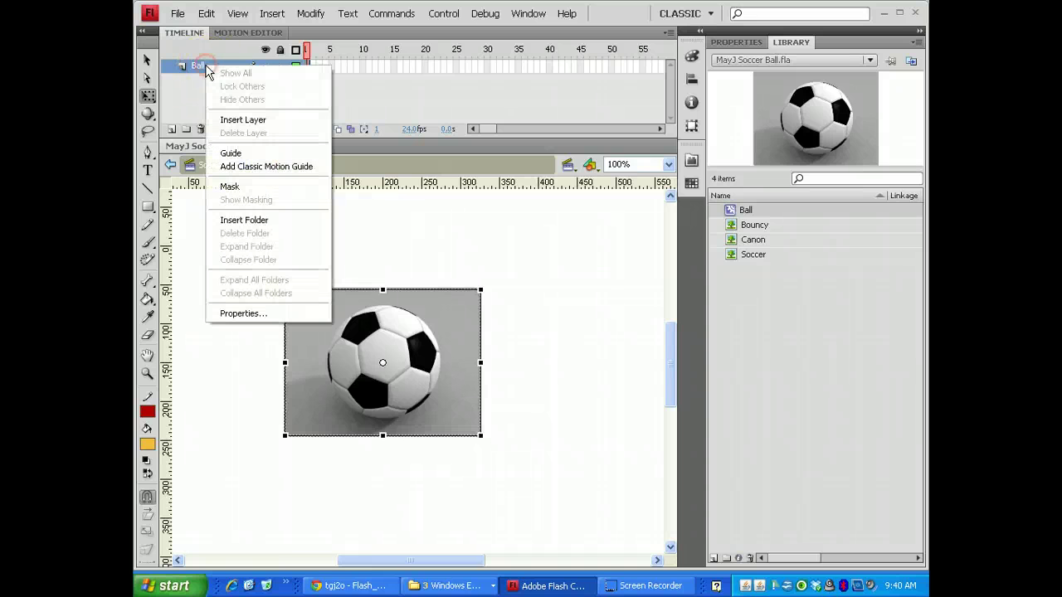
pyautogui.click(244, 190)
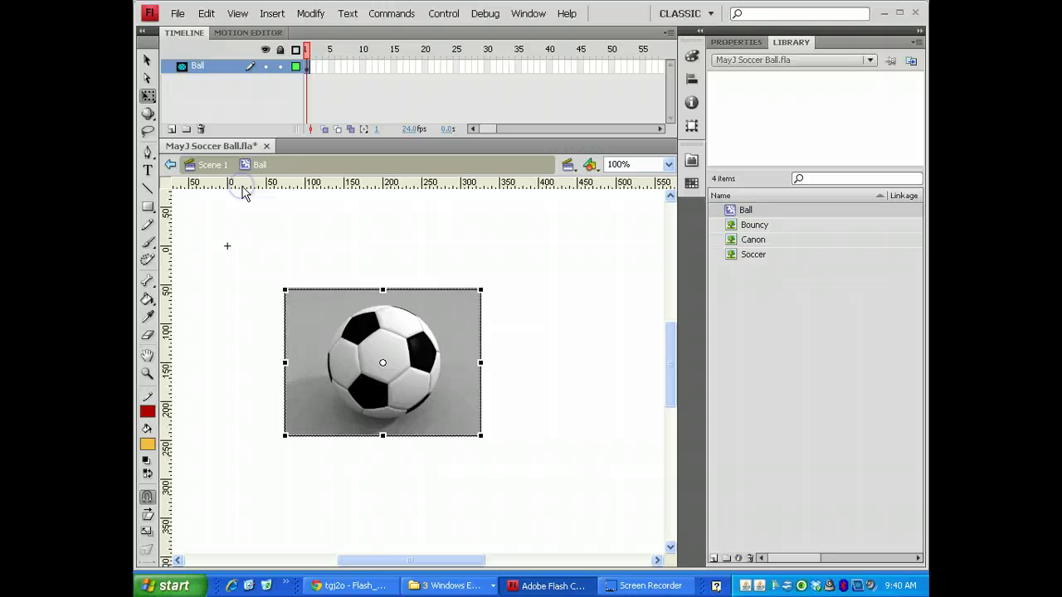
pyautogui.rightClick(190, 66)
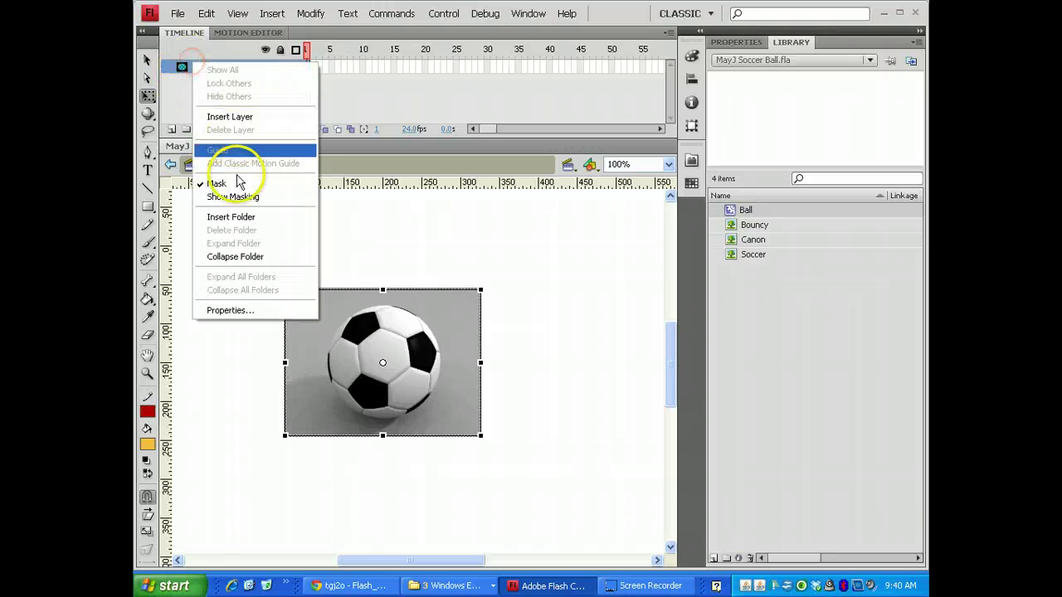
pyautogui.click(239, 190)
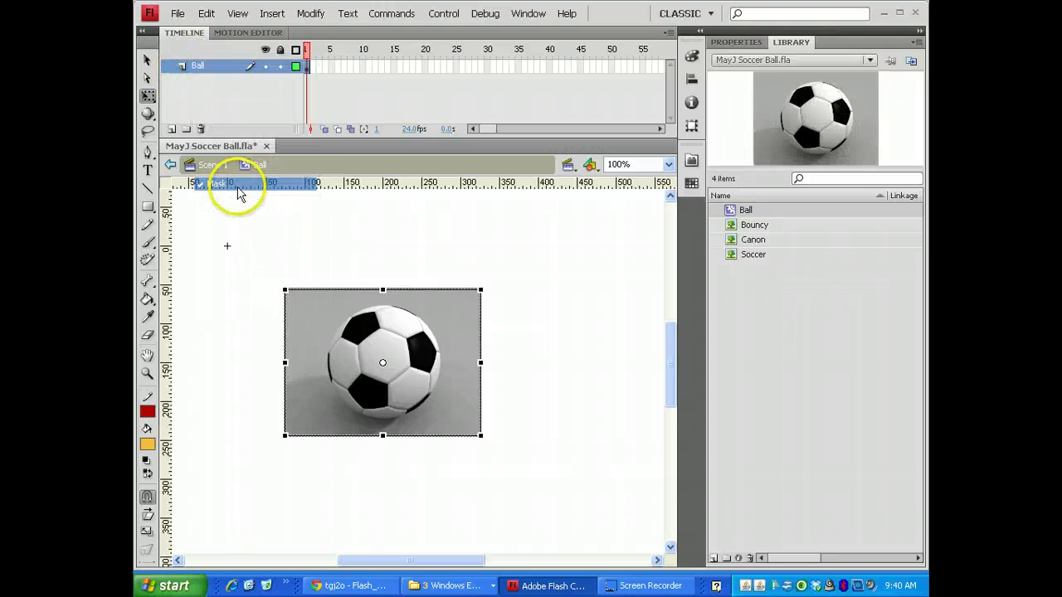
# Add a new layer named Mask above Ball and set it as a mask.
pyautogui.click(171, 129)
pyautogui.click(204, 70)
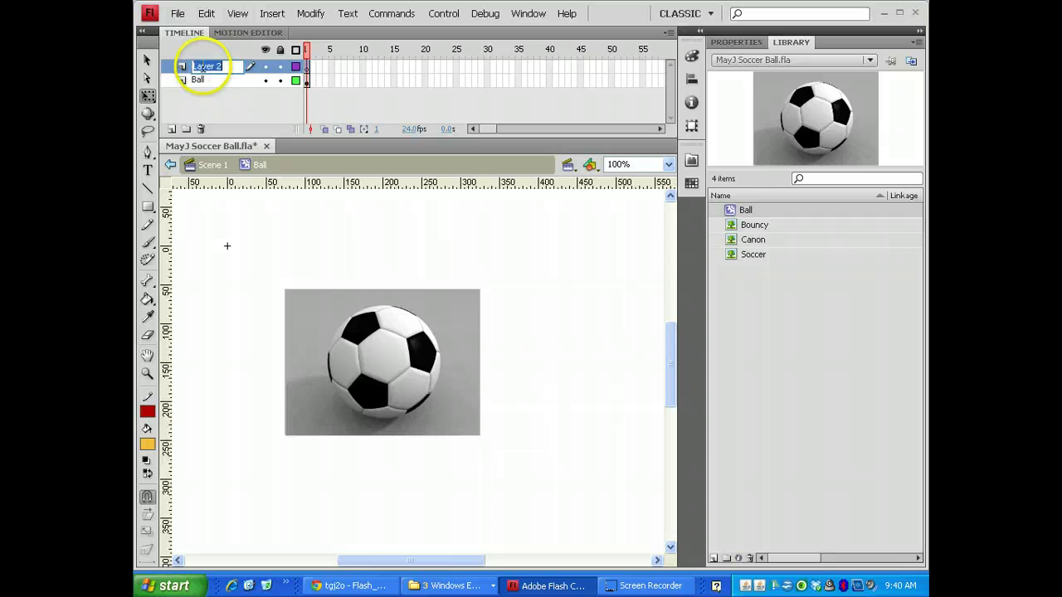
pyautogui.rightClick(202, 67)
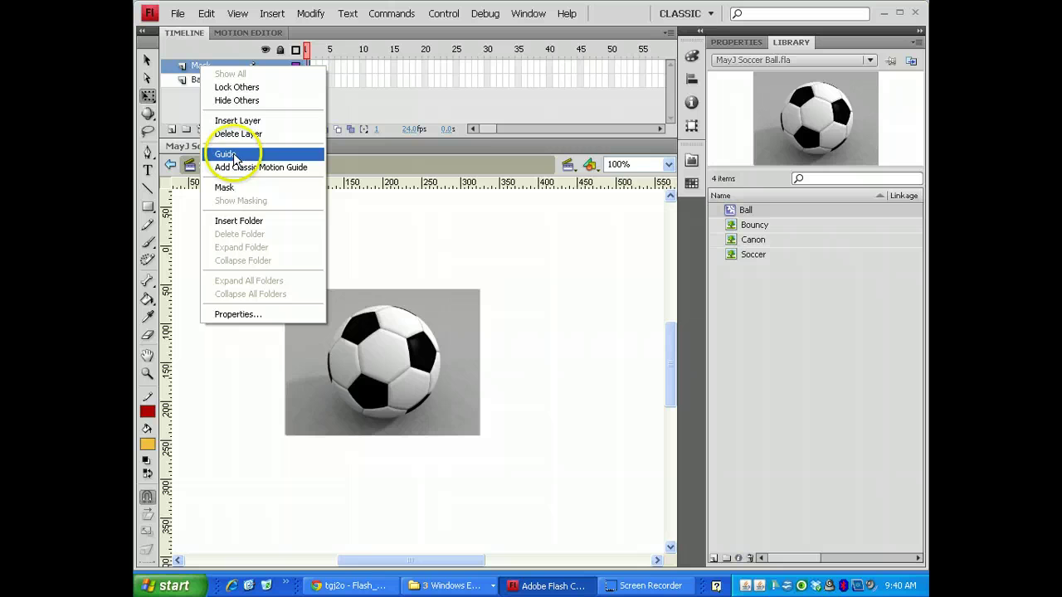
pyautogui.click(225, 187)
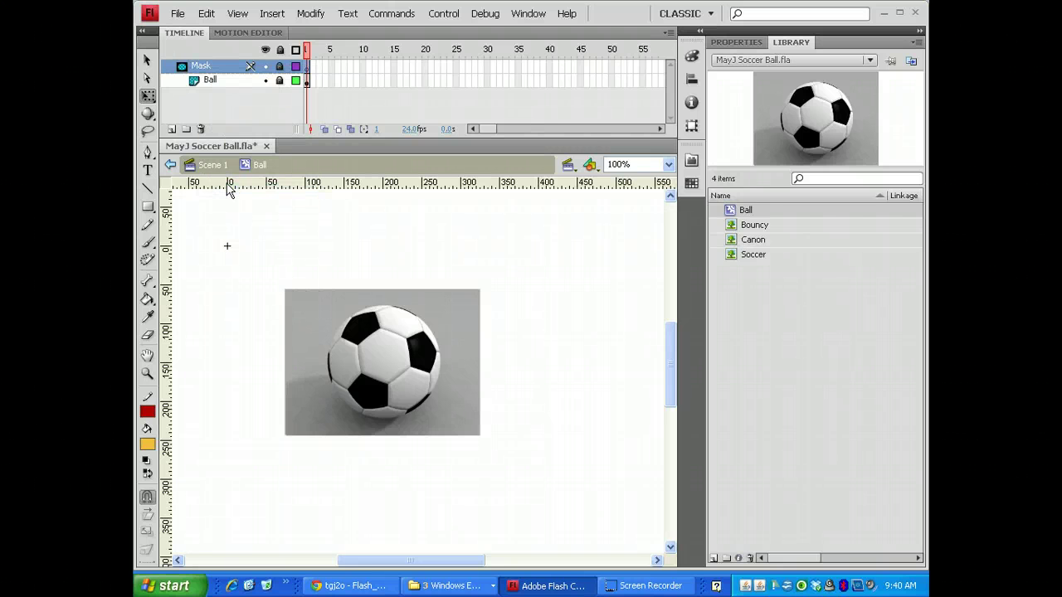
pyautogui.click(249, 75)
pyautogui.click(203, 112)
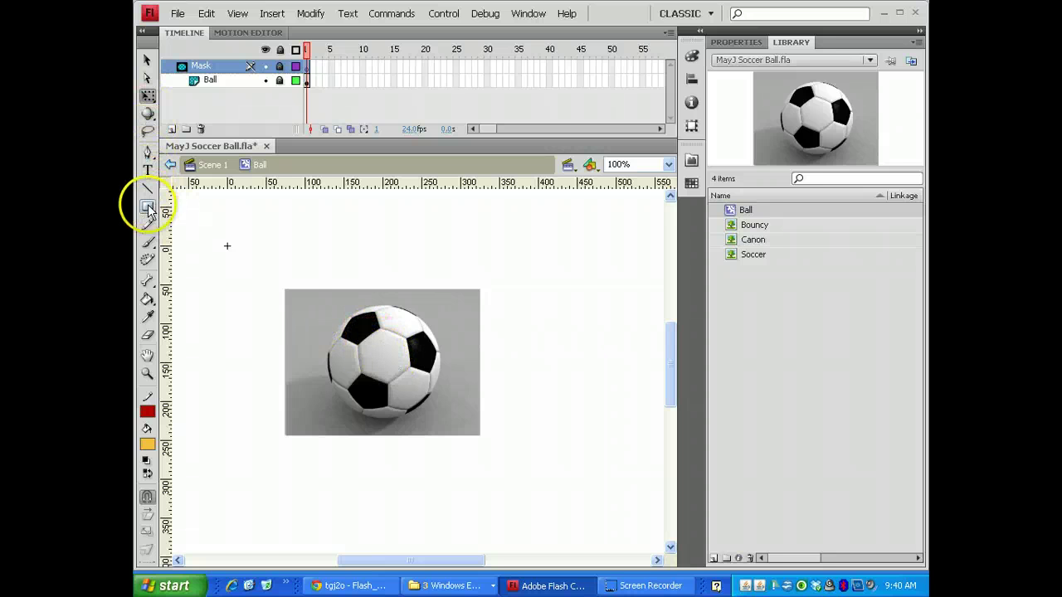
# Unlock the Mask layer and draw an oval over the soccer ball.
pyautogui.moveTo(147, 207); pyautogui.dragTo(192, 225)
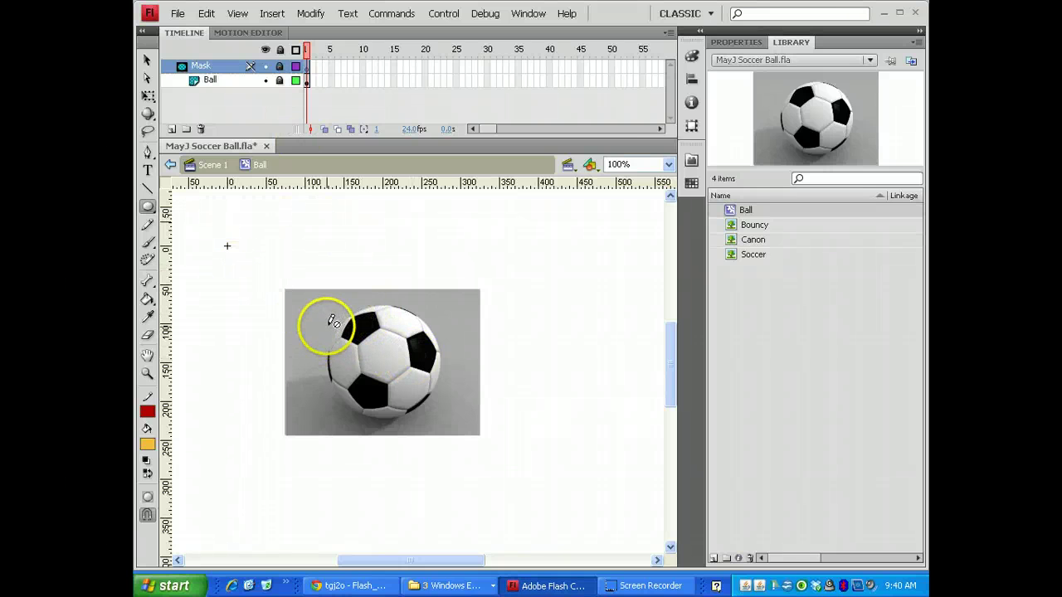
pyautogui.moveTo(145, 203); pyautogui.dragTo(190, 224)
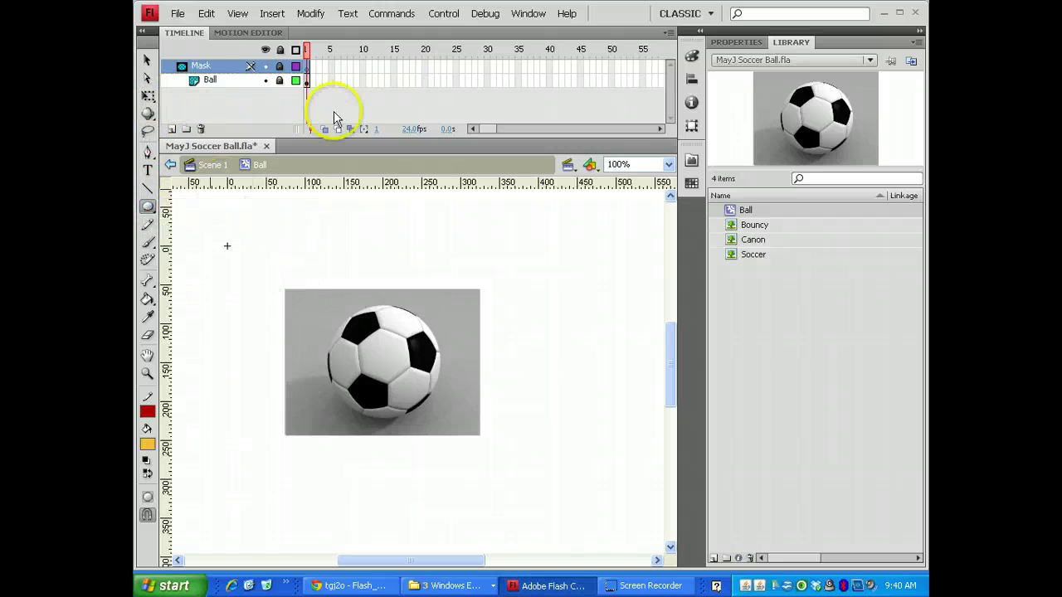
pyautogui.click(279, 66)
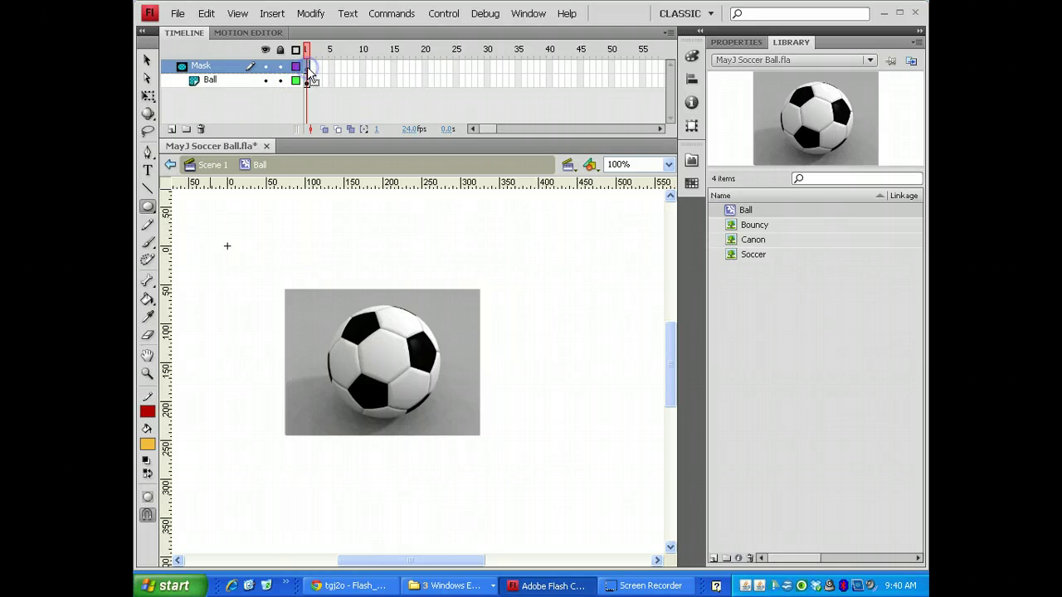
pyautogui.moveTo(330, 304); pyautogui.dragTo(419, 420)
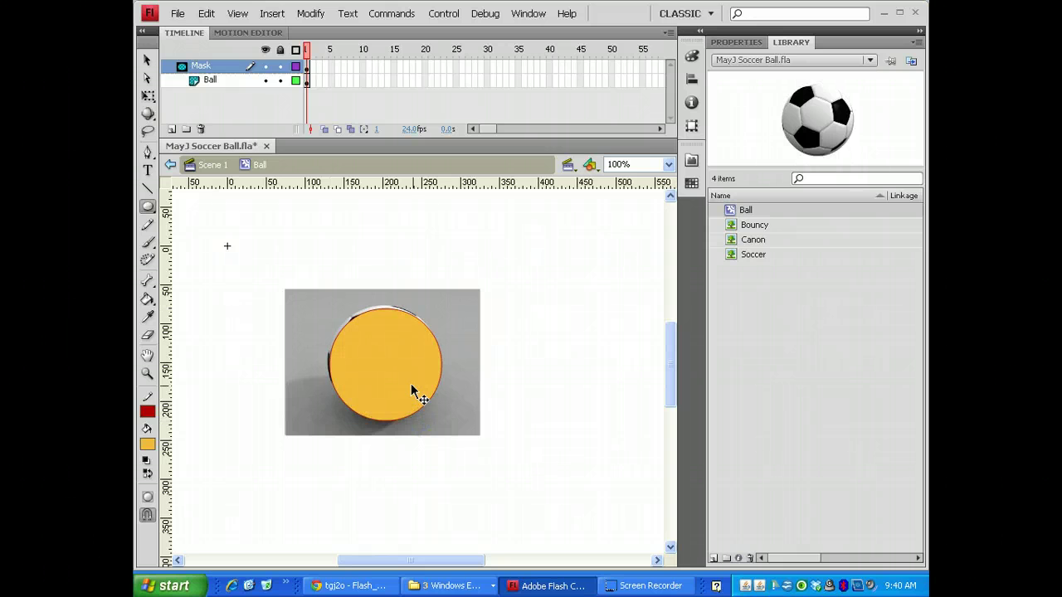
pyautogui.click(408, 384)
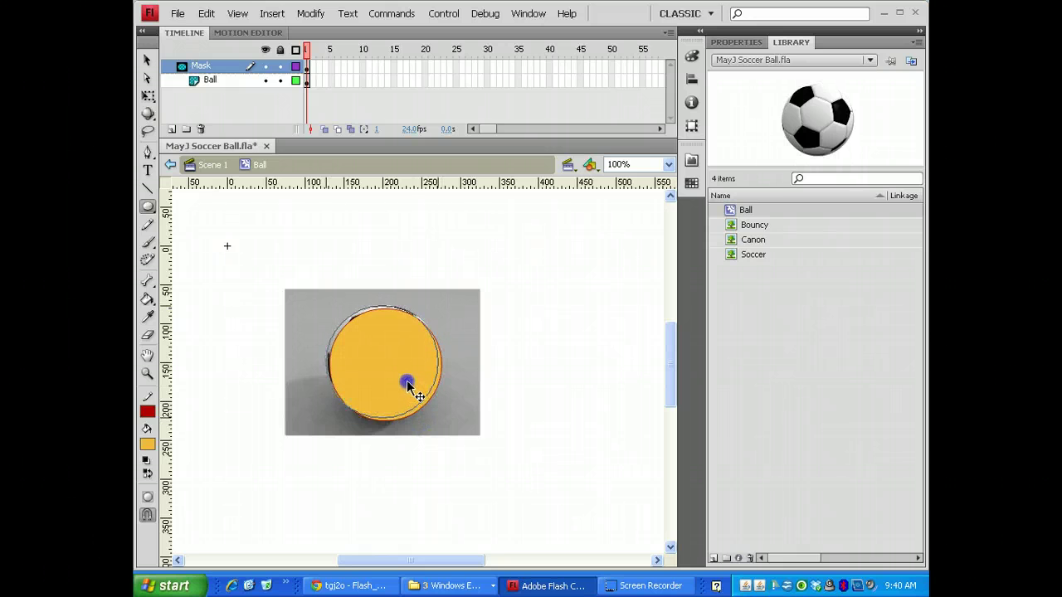
pyautogui.click(425, 407)
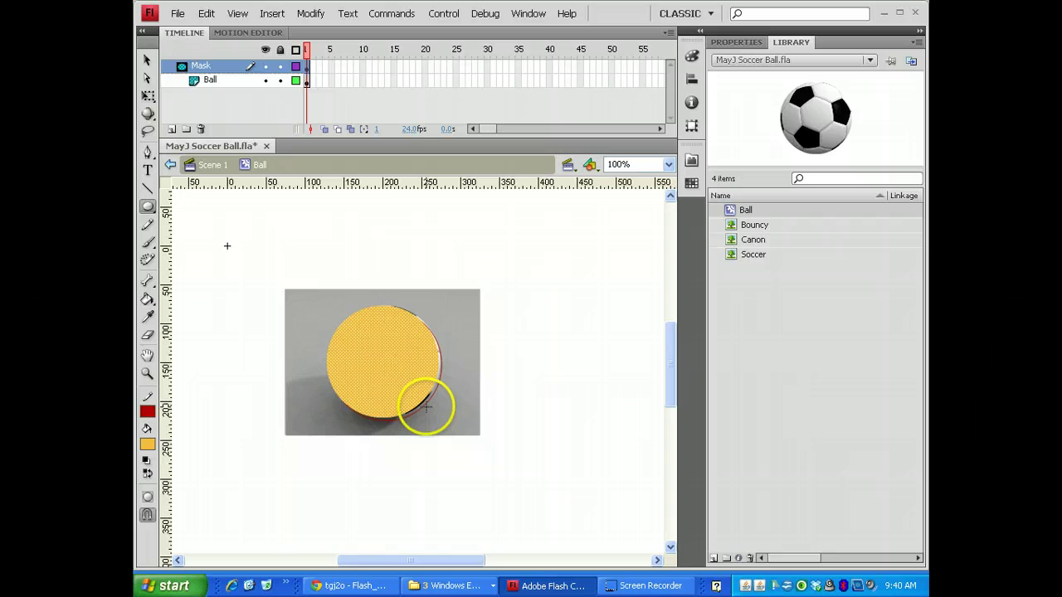
pyautogui.click(426, 409)
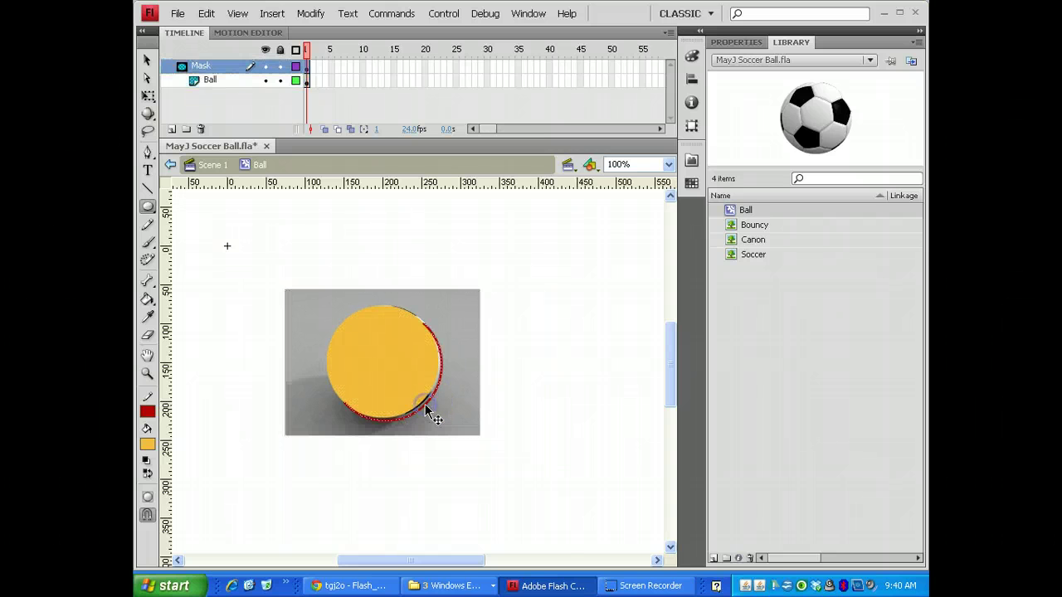
pyautogui.click(387, 352)
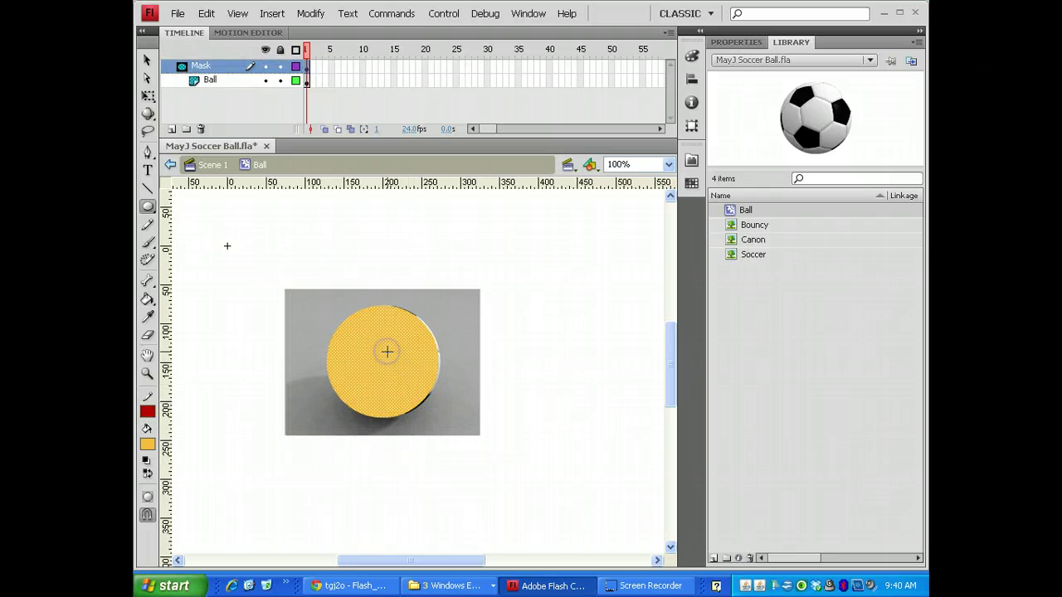
# Stretch the circle with Free Transform to fit the ball, then lock the layers to apply the mask.
pyautogui.click(148, 96)
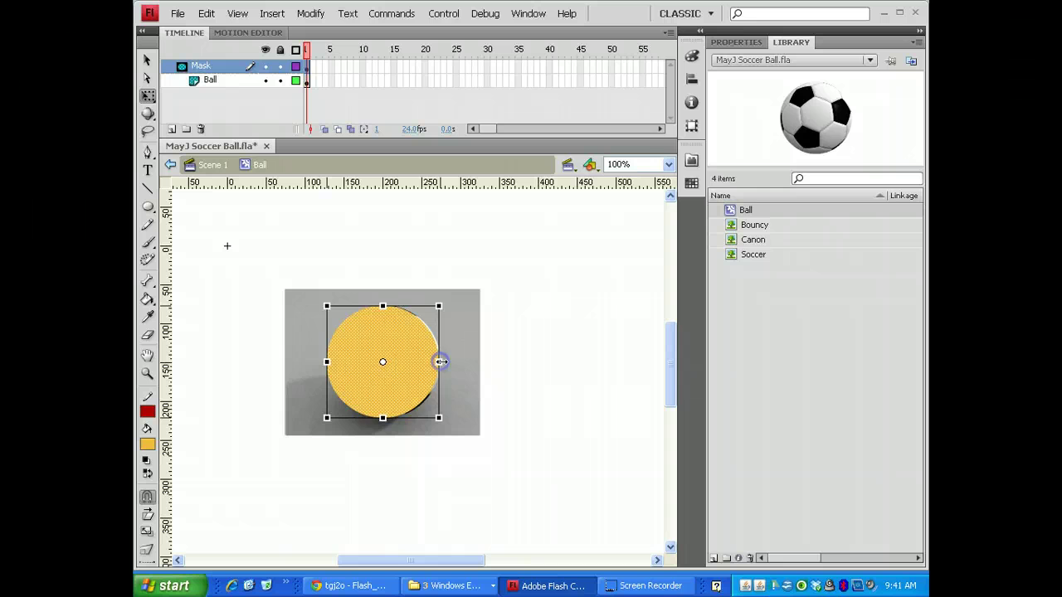
pyautogui.moveTo(384, 417); pyautogui.dragTo(384, 418)
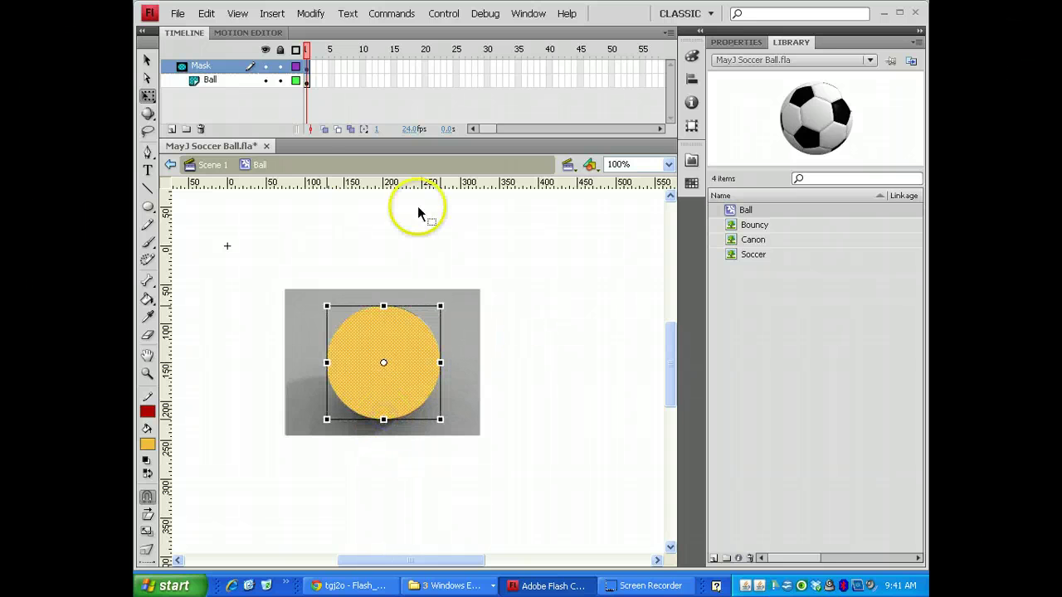
pyautogui.click(279, 80)
pyautogui.click(279, 66)
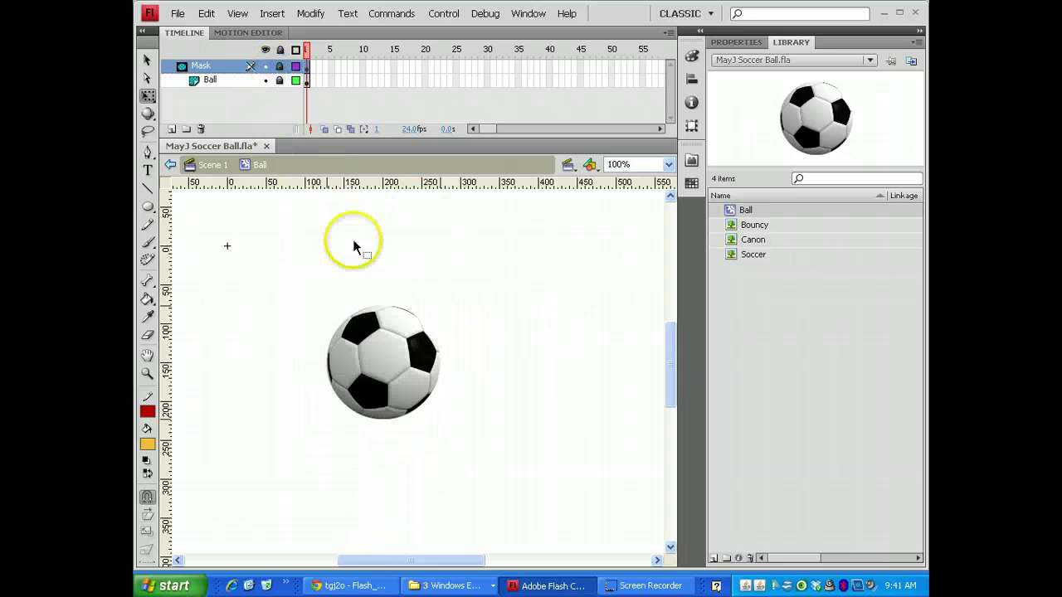
pyautogui.click(280, 65)
pyautogui.click(280, 80)
pyautogui.click(280, 66)
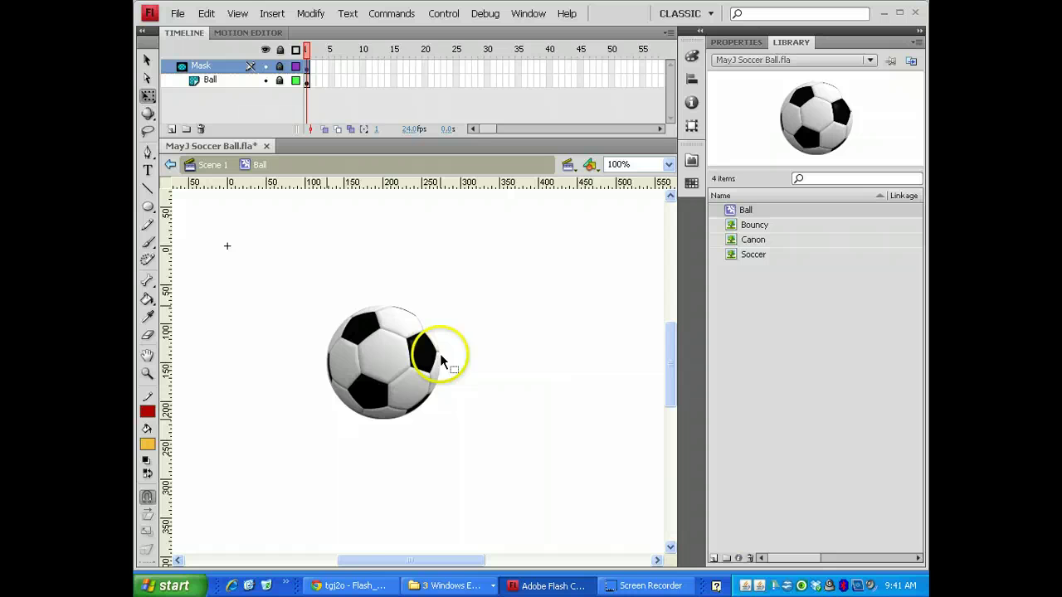
# Back on Scene 1, drag the ball onto the lower-left grass and bring up its context menu.
pyautogui.click(209, 165)
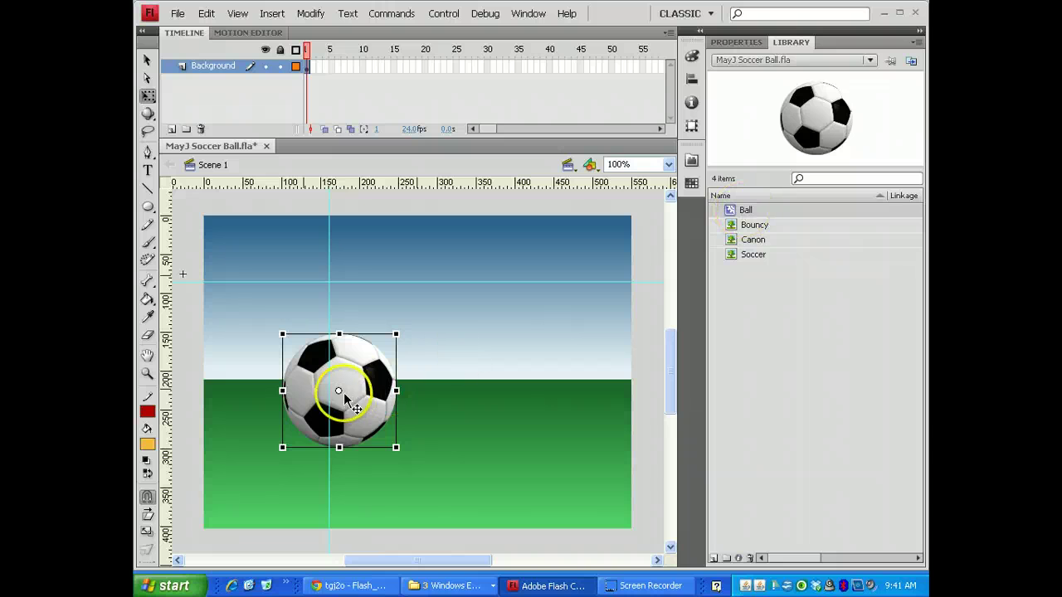
pyautogui.click(350, 378)
pyautogui.click(295, 448)
pyautogui.moveTo(300, 448); pyautogui.dragTo(242, 508)
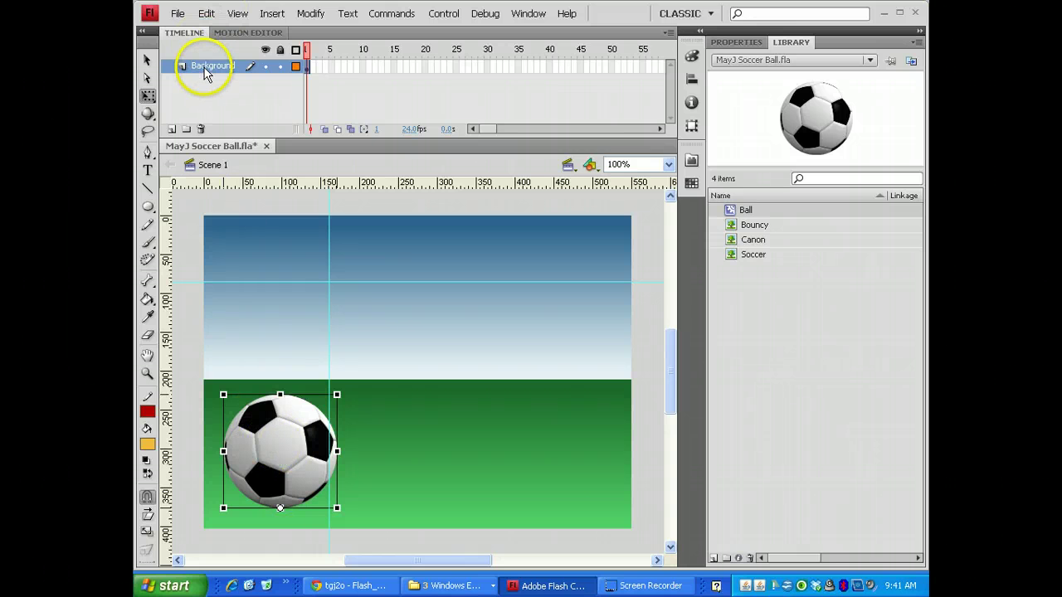
pyautogui.click(280, 432)
pyautogui.rightClick(281, 432)
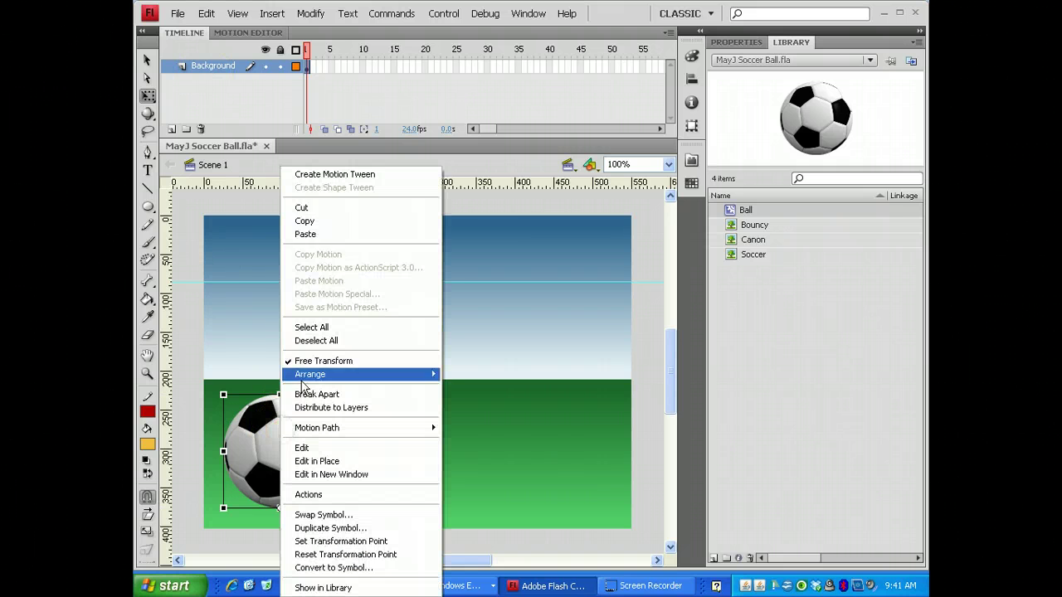
# Cut the ball, add a new Ball layer above Background, and Paste in Place there.
pyautogui.click(305, 207)
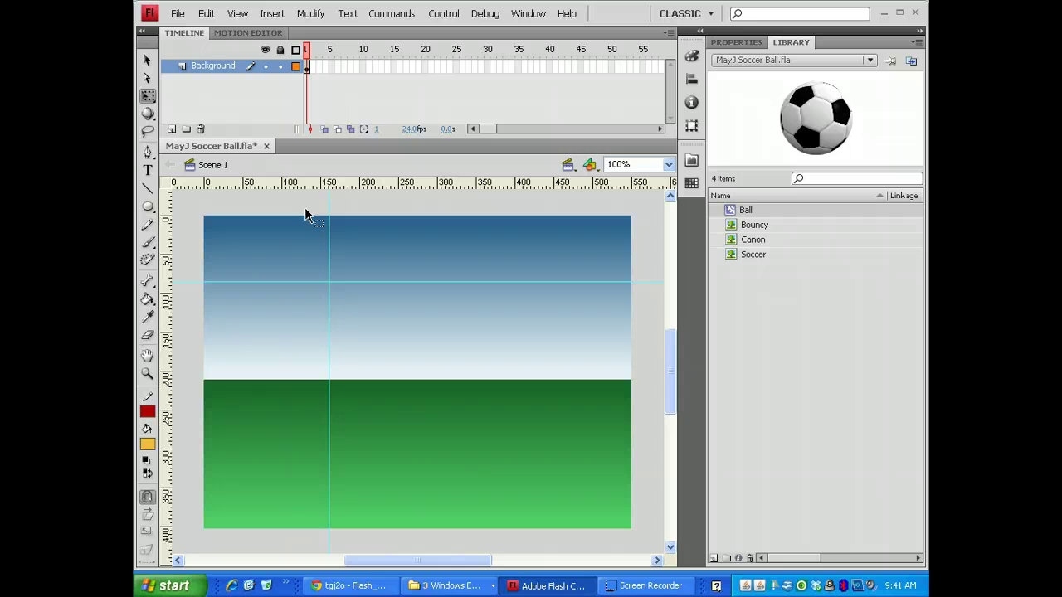
pyautogui.click(170, 129)
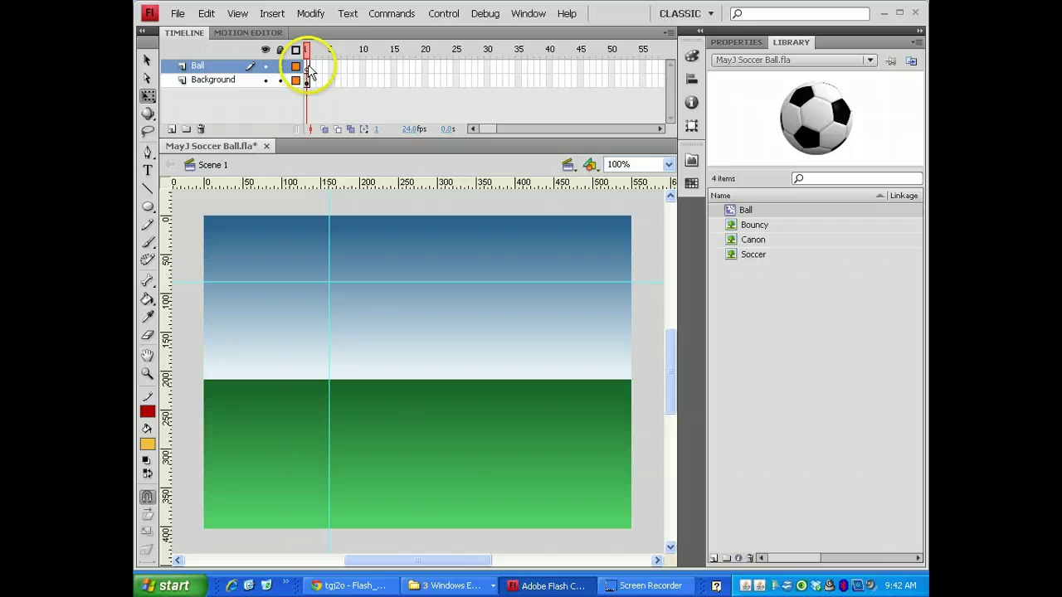
pyautogui.click(206, 14)
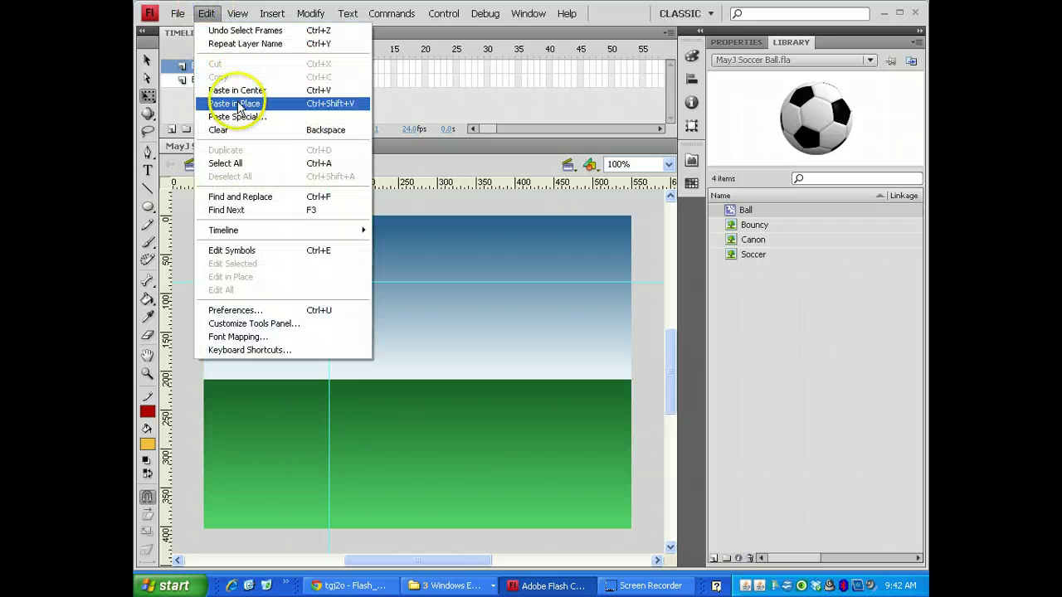
pyautogui.click(342, 104)
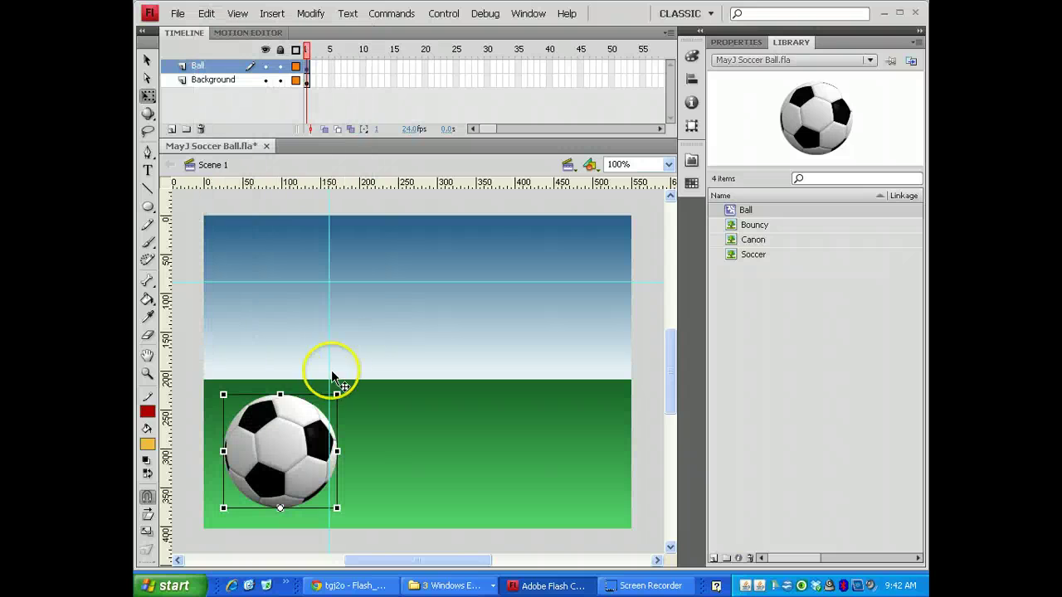
# Add a classic motion guide layer, Guide: Ball, above the Ball layer and select it.
pyautogui.rightClick(209, 67)
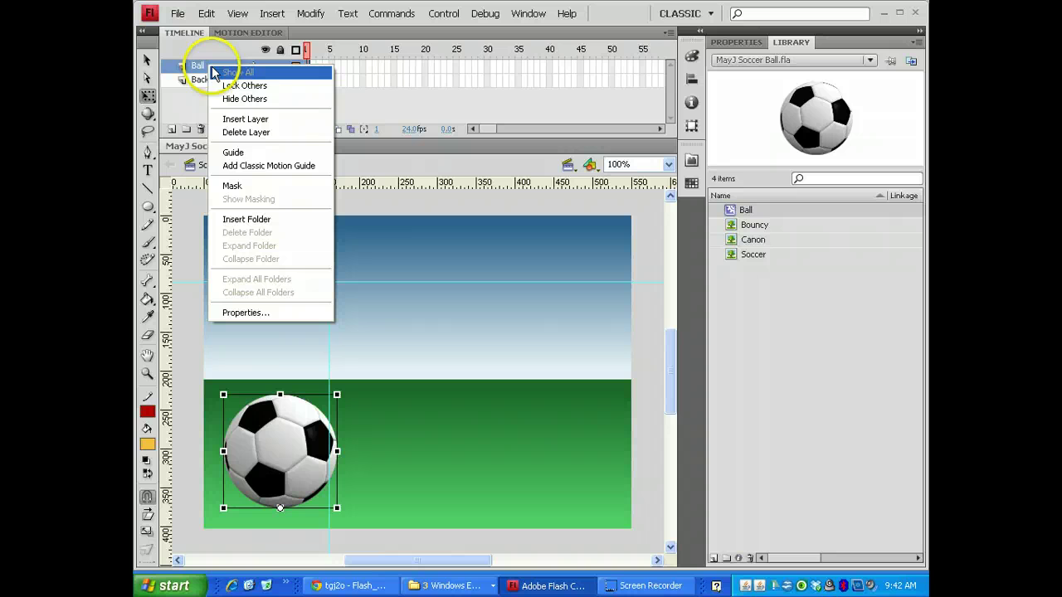
pyautogui.click(240, 165)
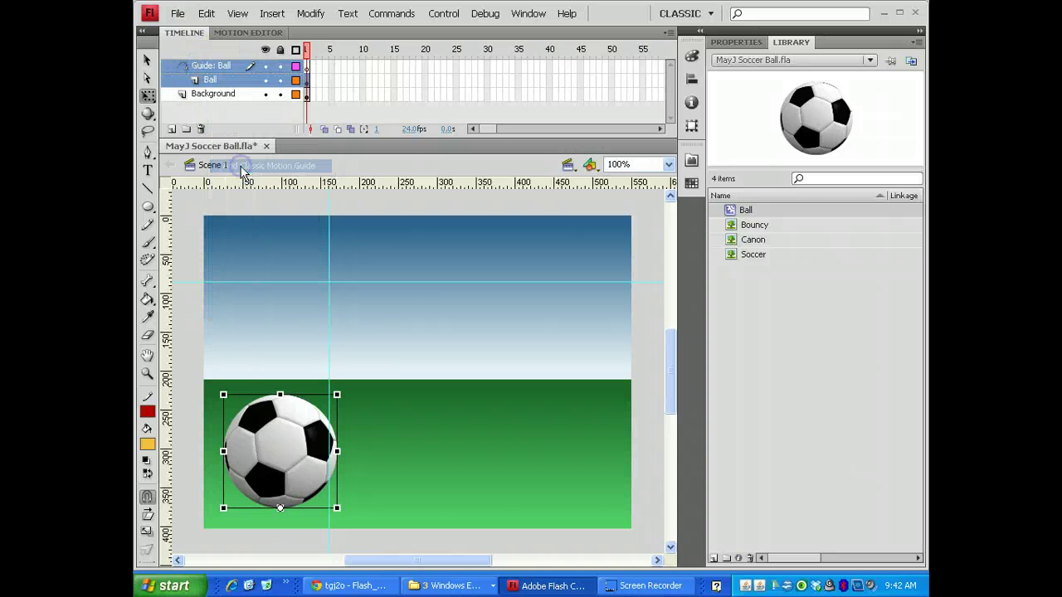
pyautogui.click(217, 66)
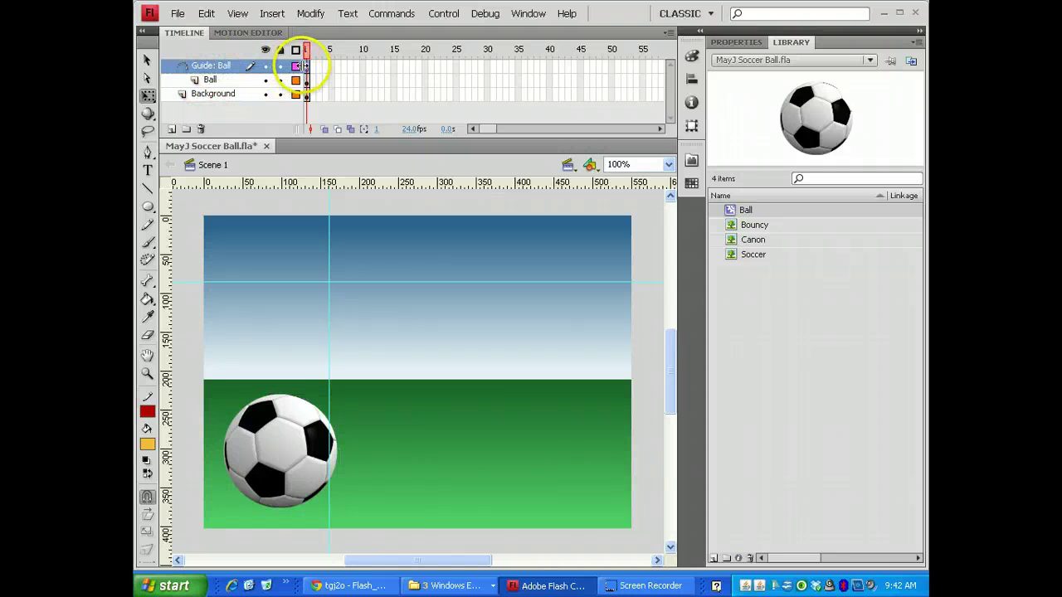
pyautogui.click(323, 112)
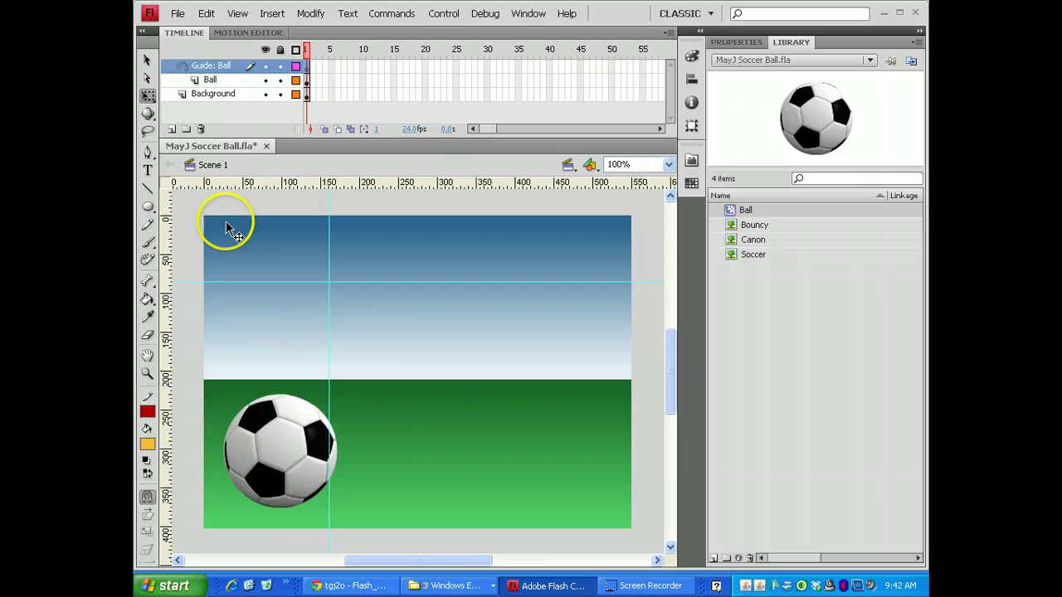
# Draw a straight guide line from the ball's bottom up to the right near the horizon.
pyautogui.click(147, 189)
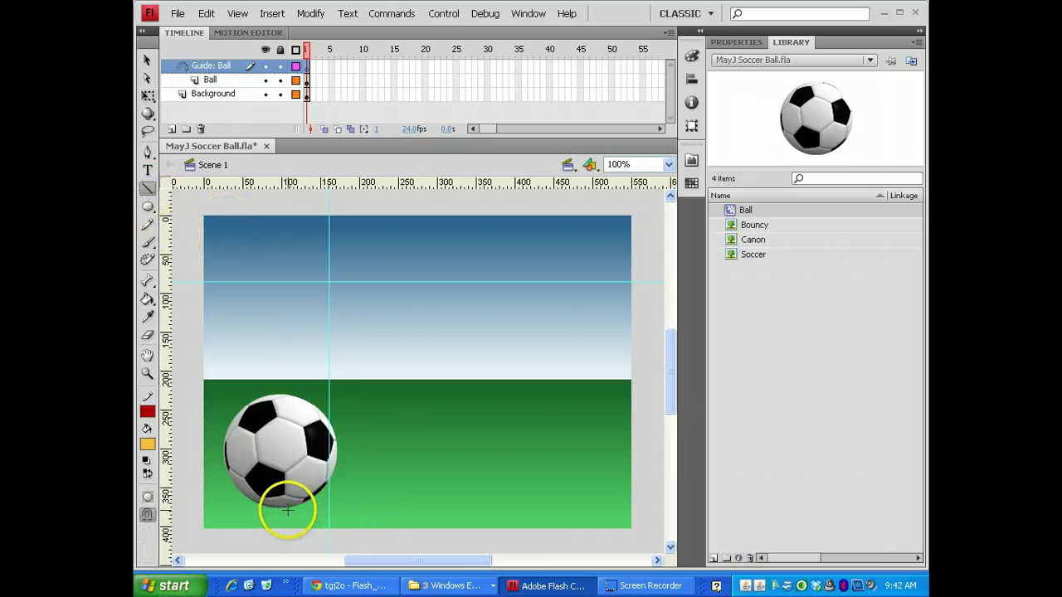
pyautogui.moveTo(279, 508); pyautogui.dragTo(280, 508)
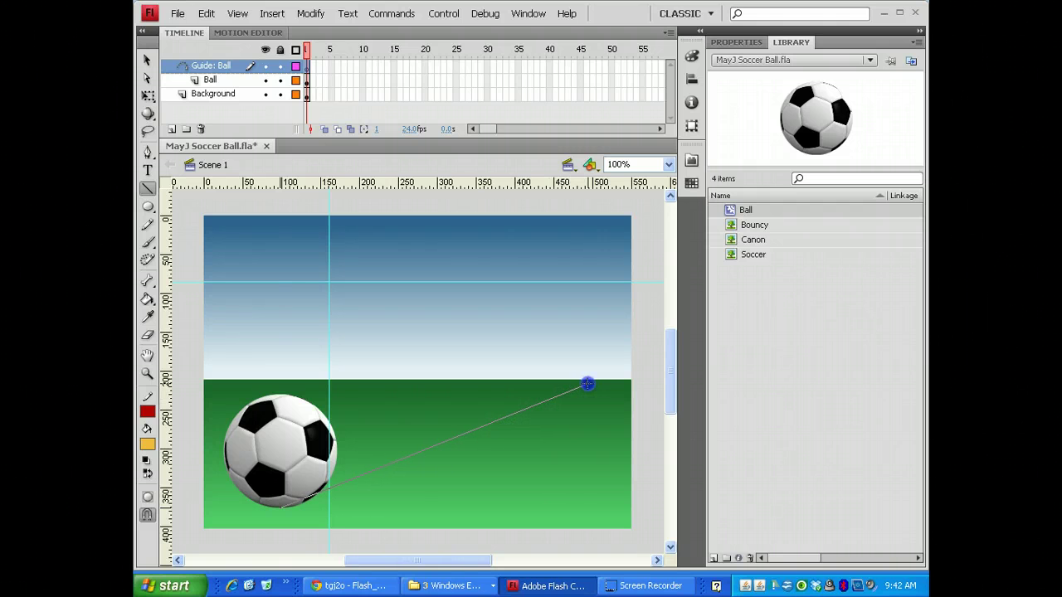
pyautogui.moveTo(587, 383); pyautogui.dragTo(588, 383)
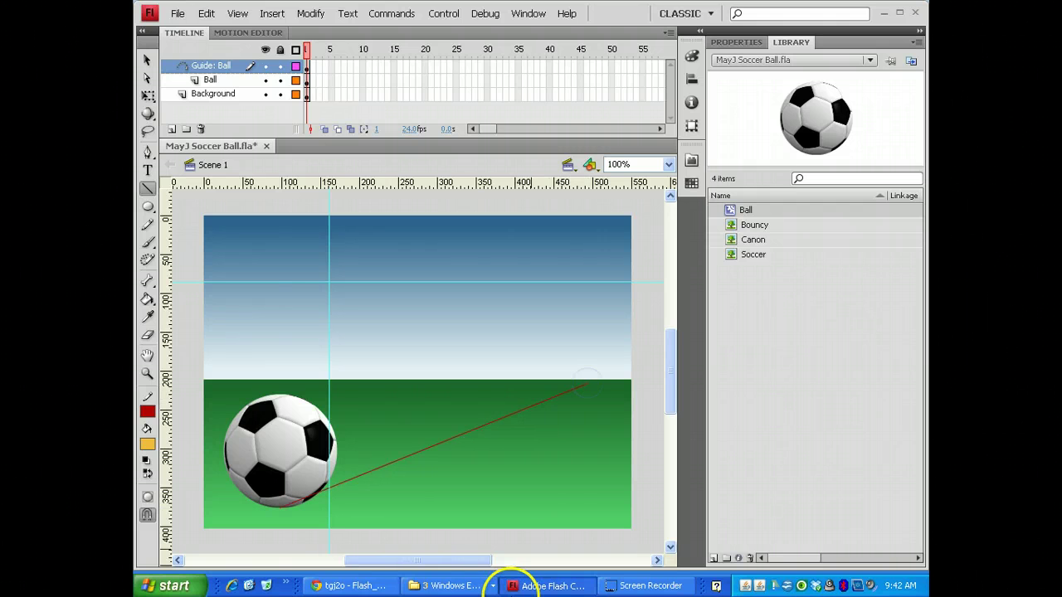
pyautogui.click(147, 64)
pyautogui.click(416, 454)
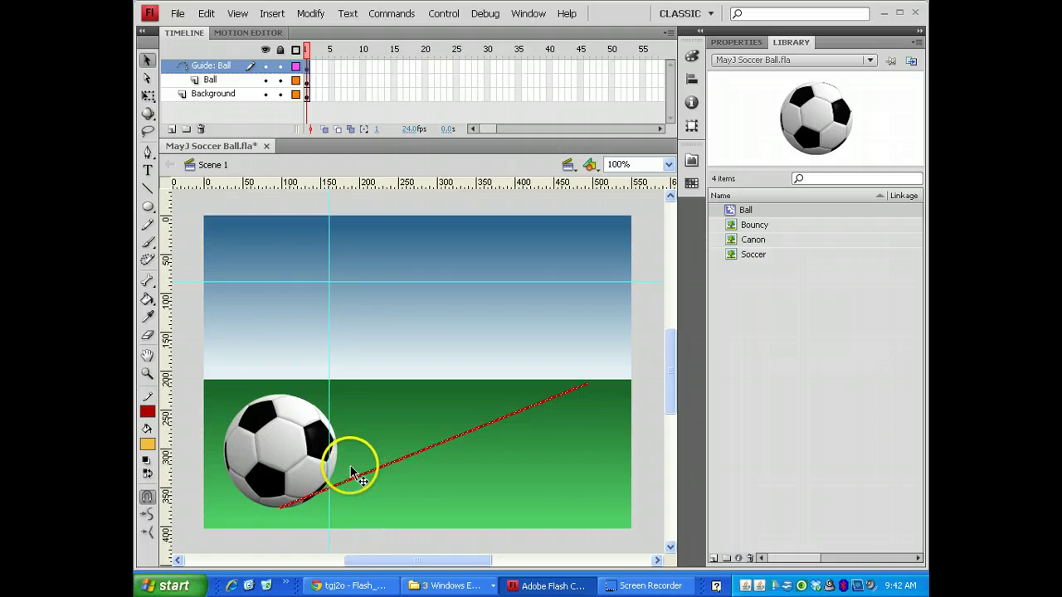
pyautogui.click(147, 189)
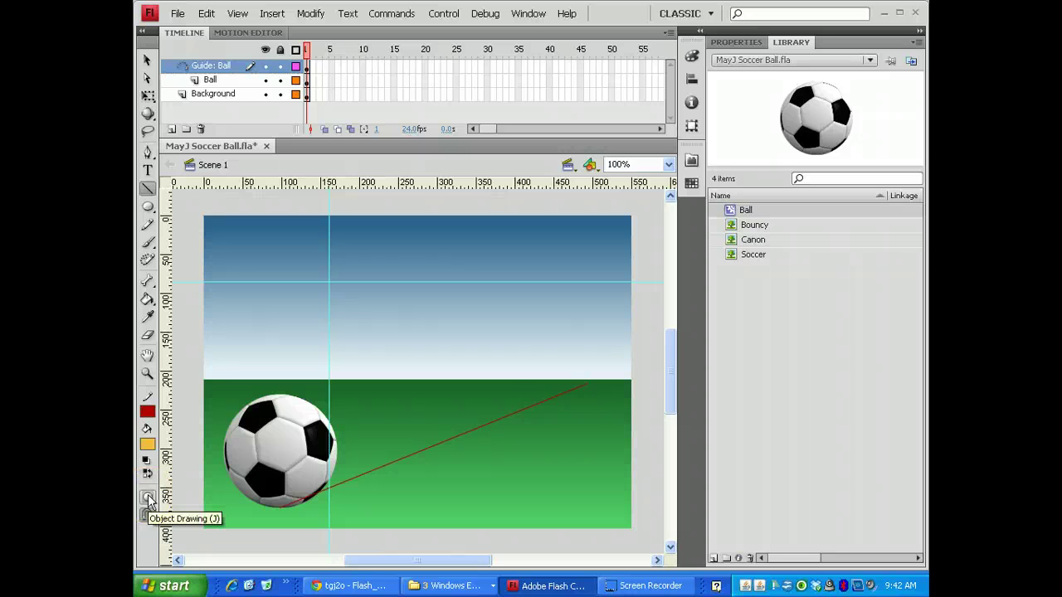
pyautogui.click(146, 60)
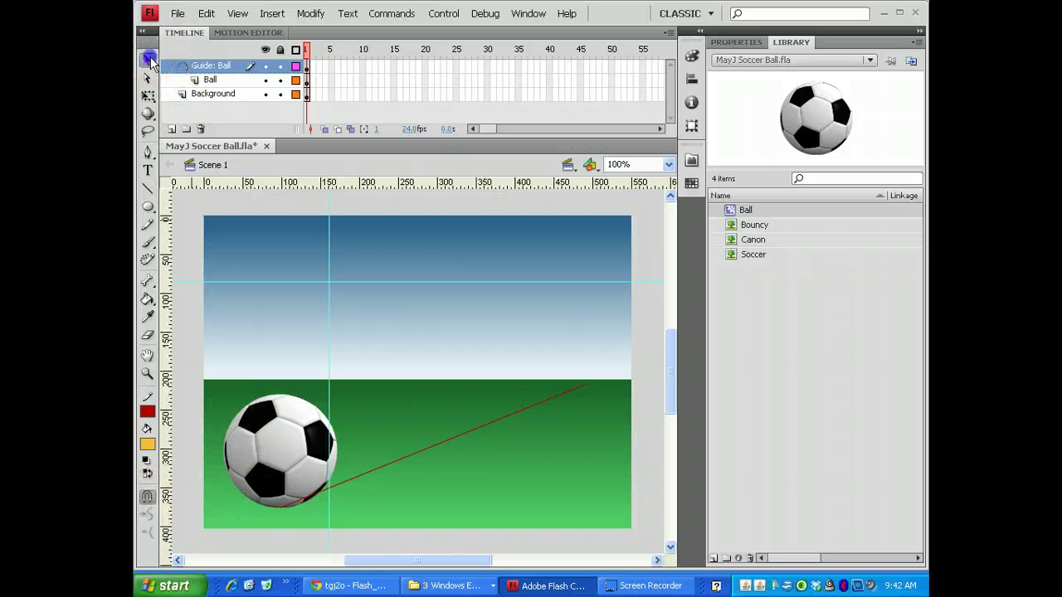
# Drag the middle of the red guide line upward so it arcs into the sky.
pyautogui.click(502, 417)
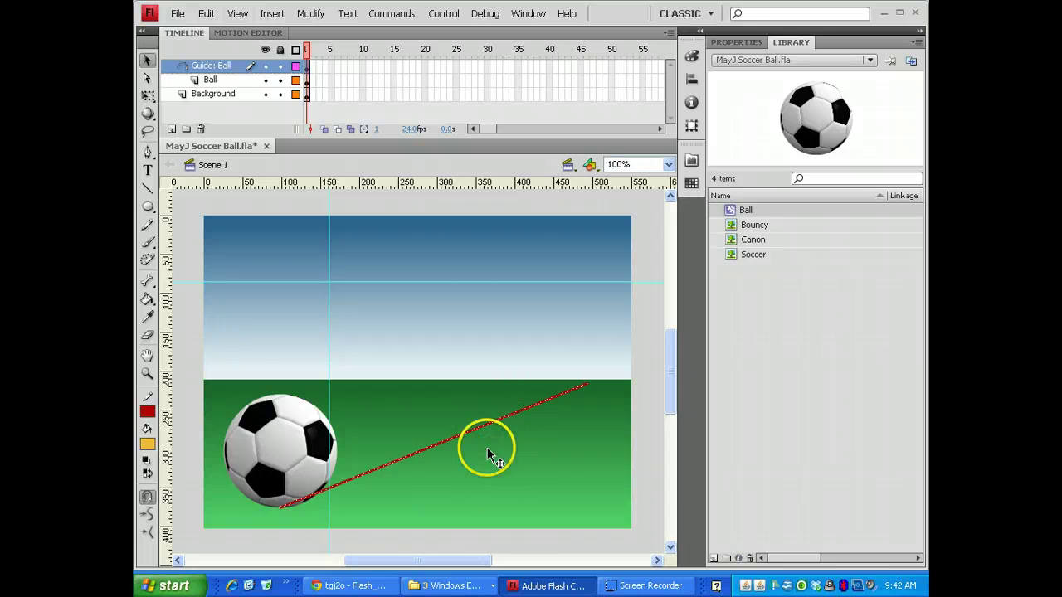
pyautogui.click(646, 224)
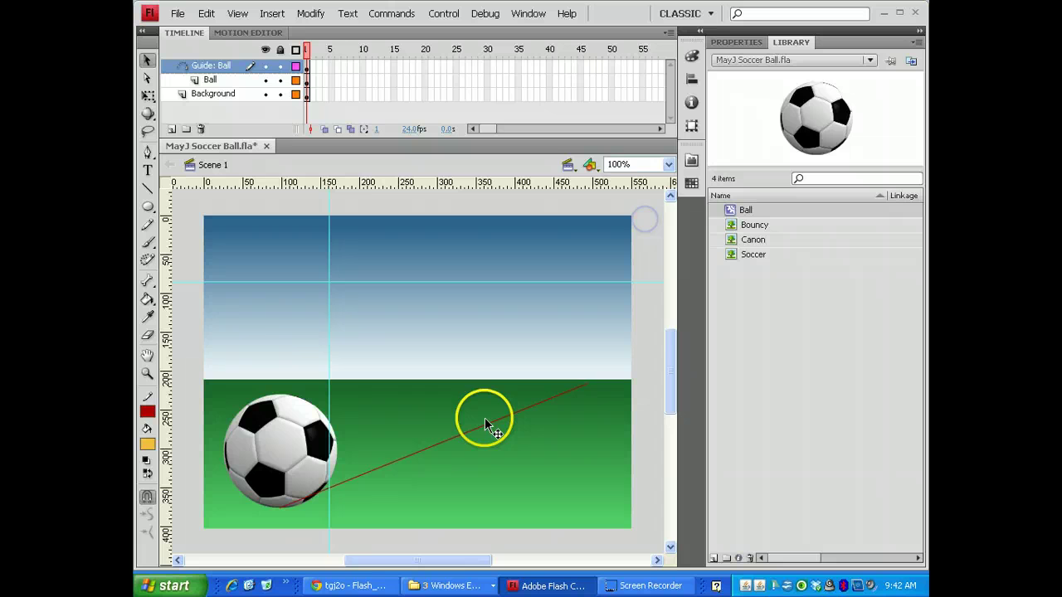
pyautogui.moveTo(469, 432); pyautogui.dragTo(509, 333)
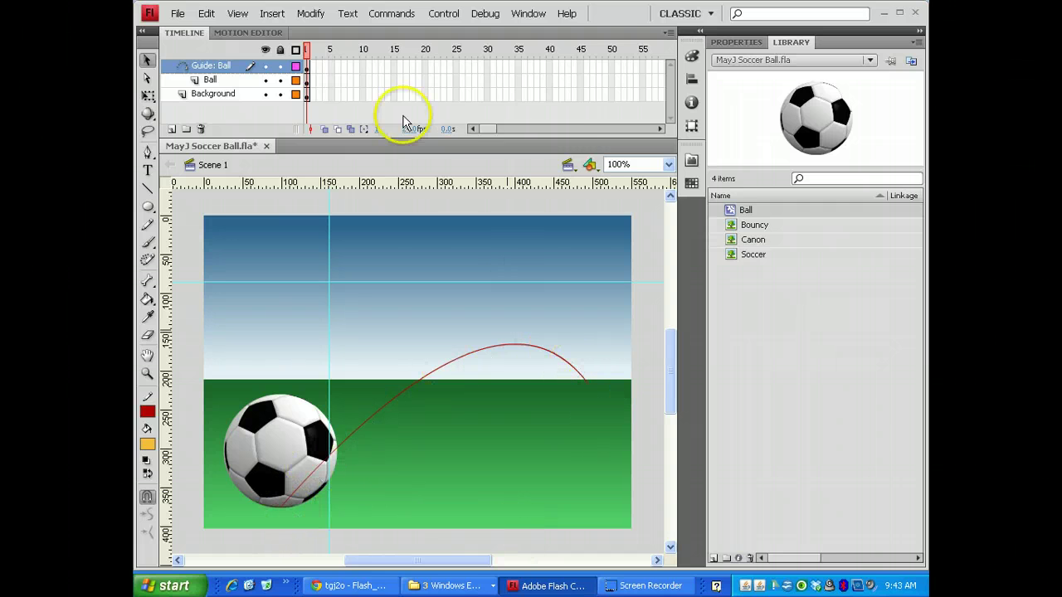
# Select frame 48 on the guide, Ball and Background layers and extend all three to it.
pyautogui.click(612, 67)
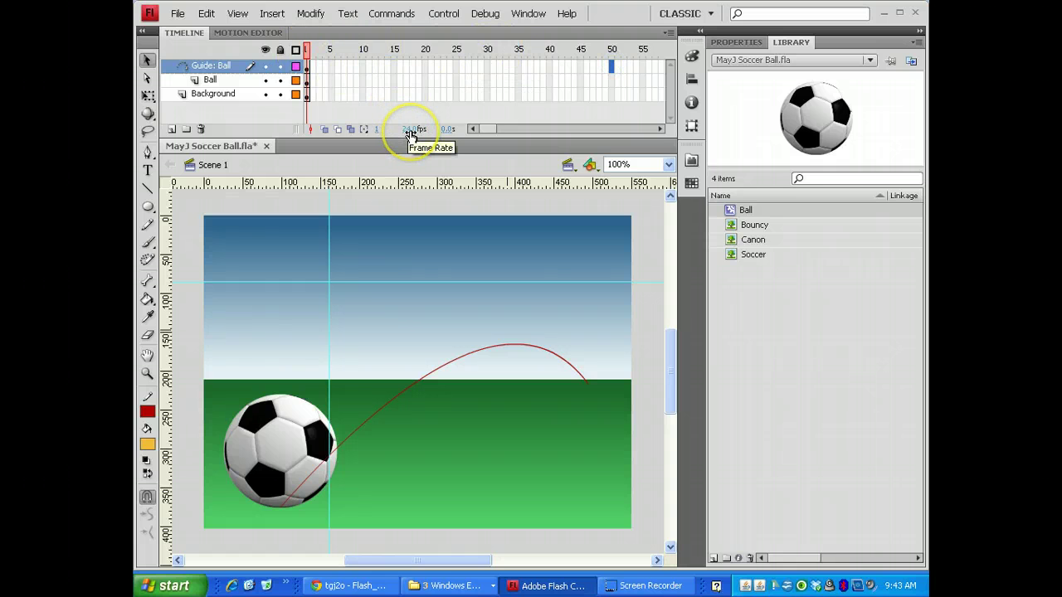
pyautogui.click(602, 66)
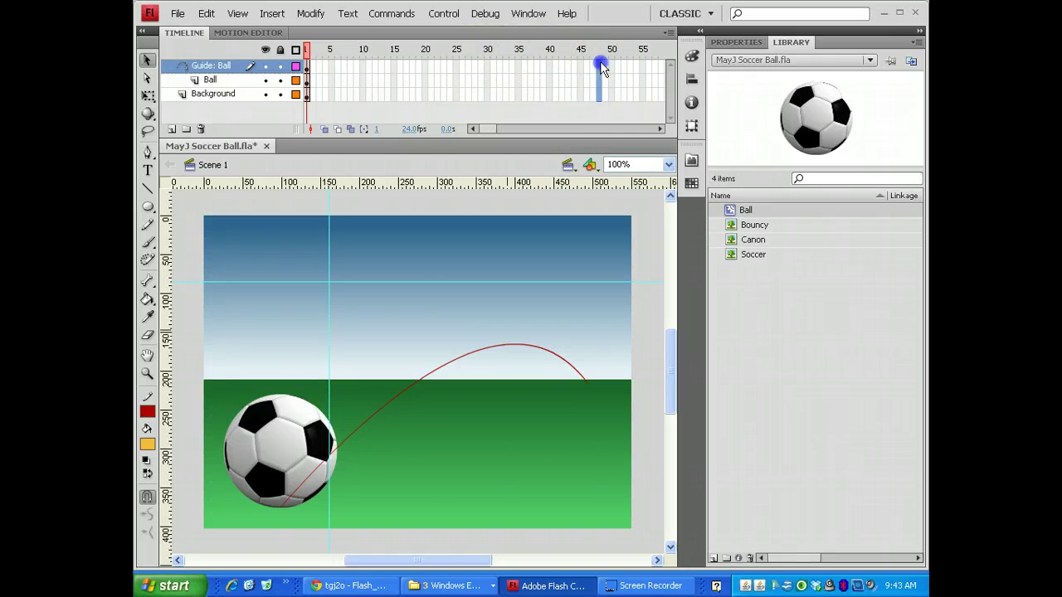
pyautogui.moveTo(602, 68); pyautogui.dragTo(601, 95)
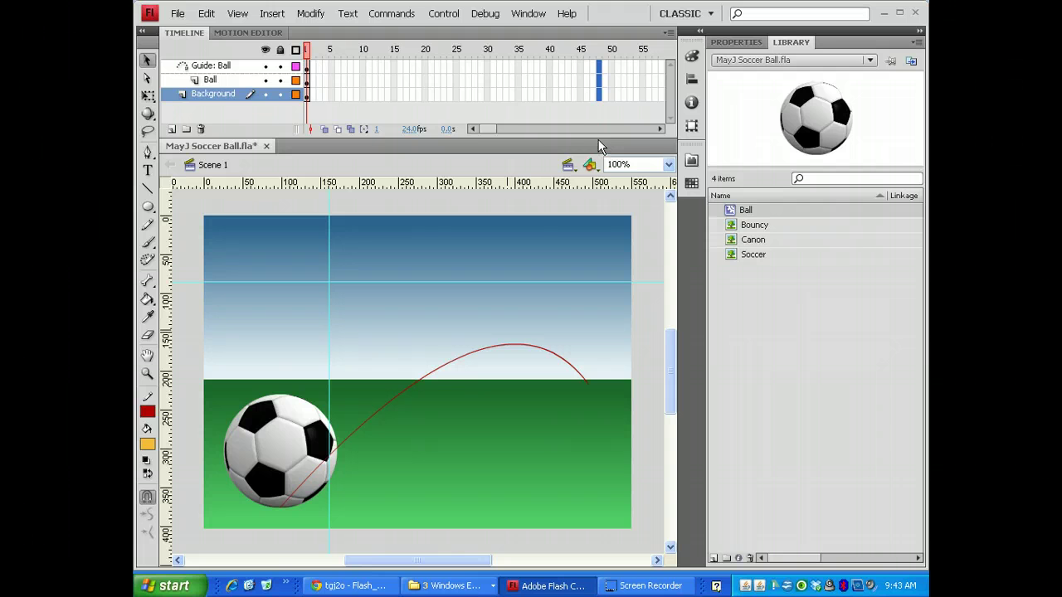
pyautogui.hotkey('ctrl', 'a')
pyautogui.click(598, 50)
pyautogui.moveTo(598, 52); pyautogui.dragTo(327, 50)
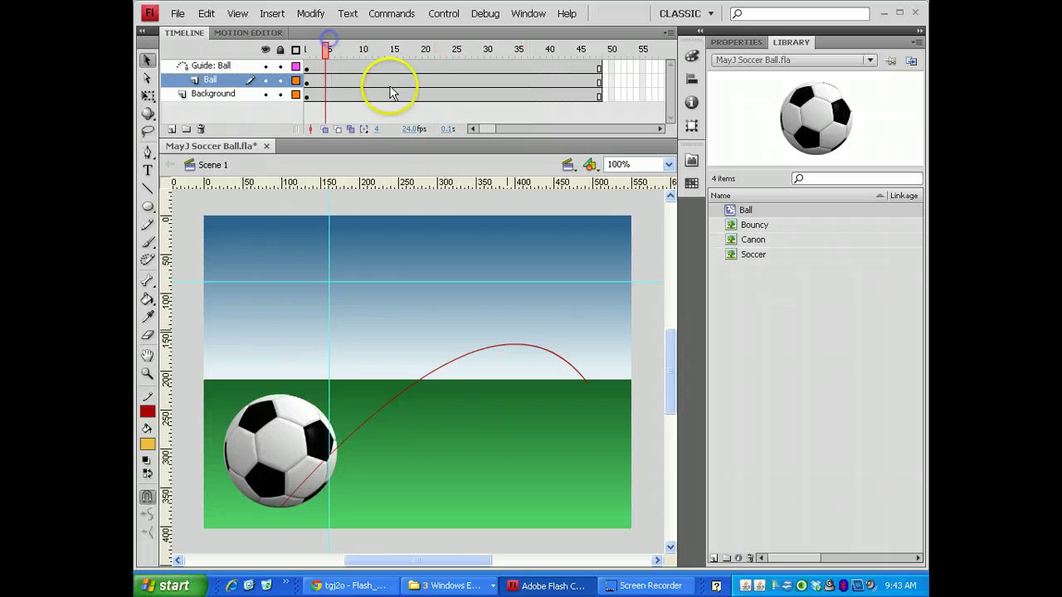
# Add a keyframe at frame 48 on the Ball layer and create a classic tween from frame 1.
pyautogui.rightClick(554, 85)
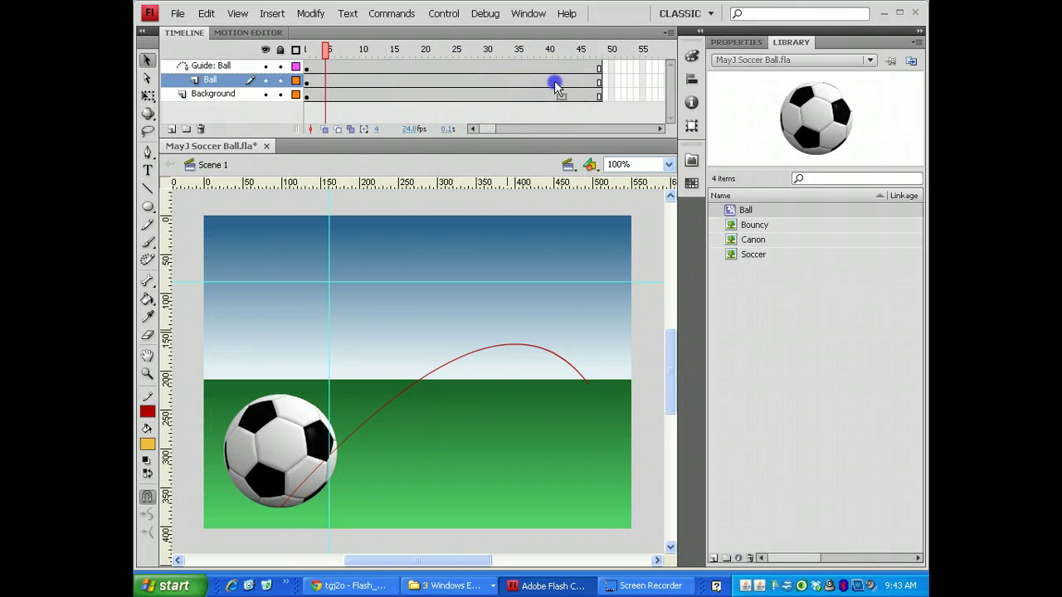
pyautogui.click(599, 81)
pyautogui.click(599, 83)
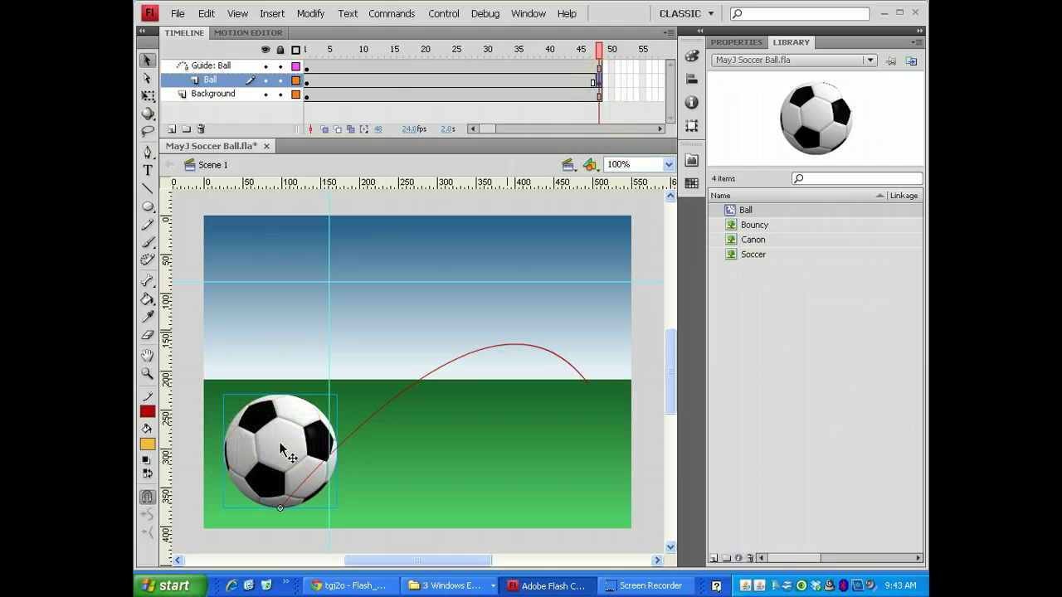
pyautogui.rightClick(413, 81)
pyautogui.click(437, 117)
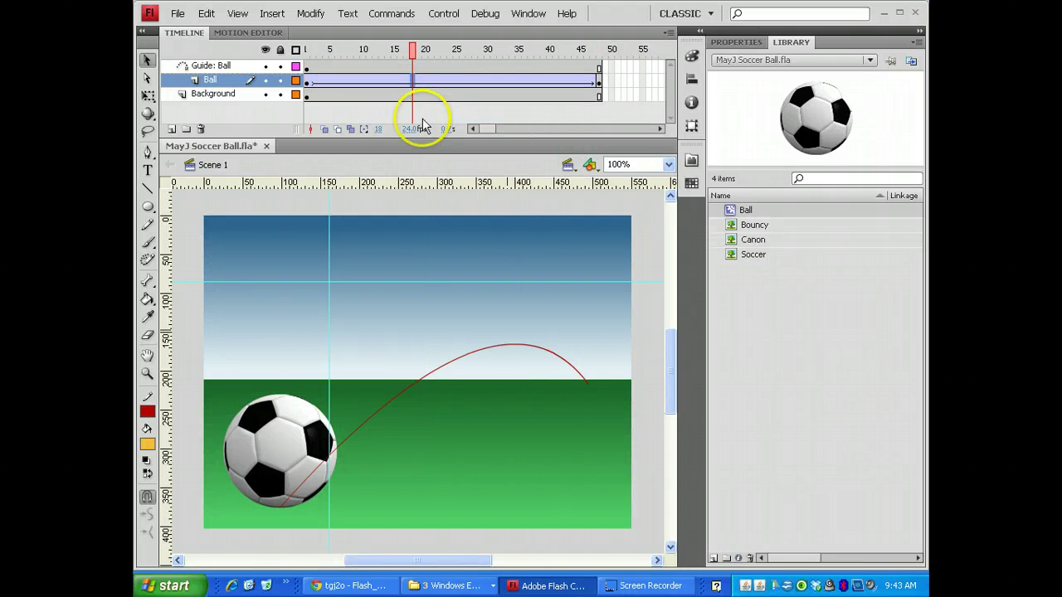
# At frame 48, snap the ball onto the guide path's right end and scrub to check the arc.
pyautogui.click(307, 87)
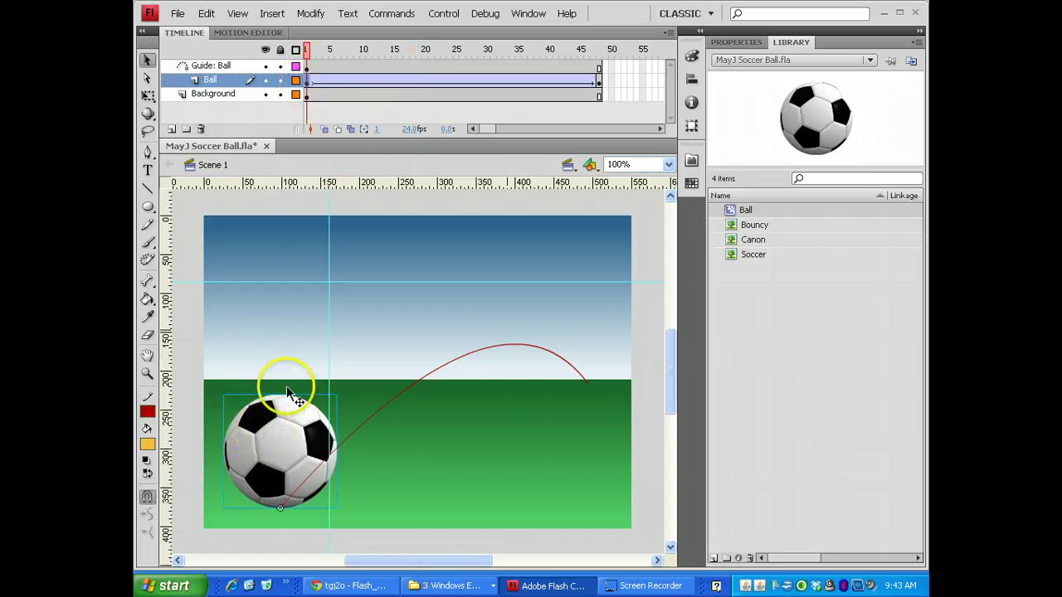
pyautogui.click(604, 83)
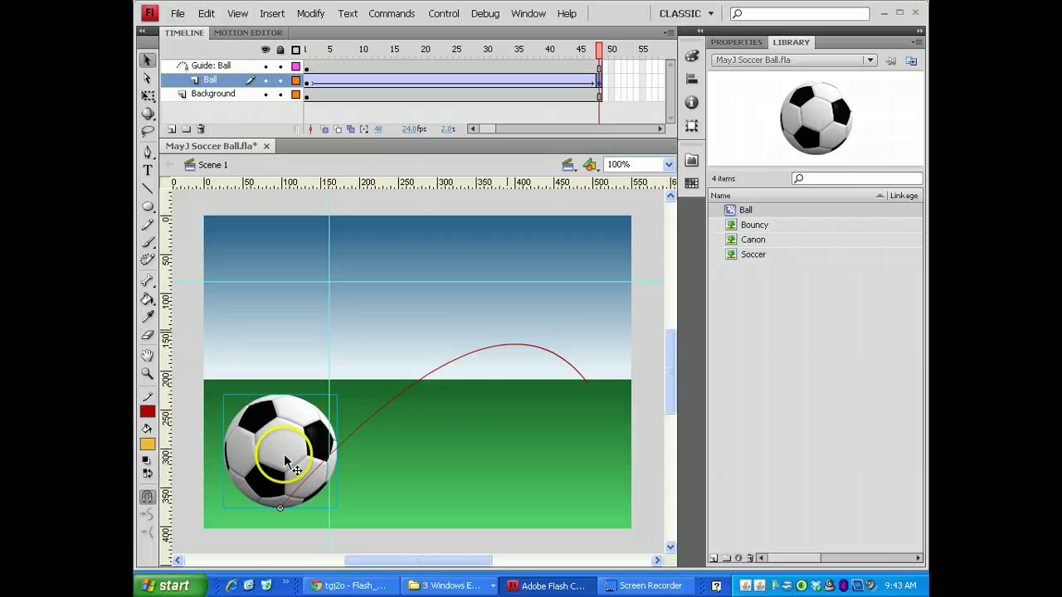
pyautogui.moveTo(285, 456); pyautogui.dragTo(585, 384)
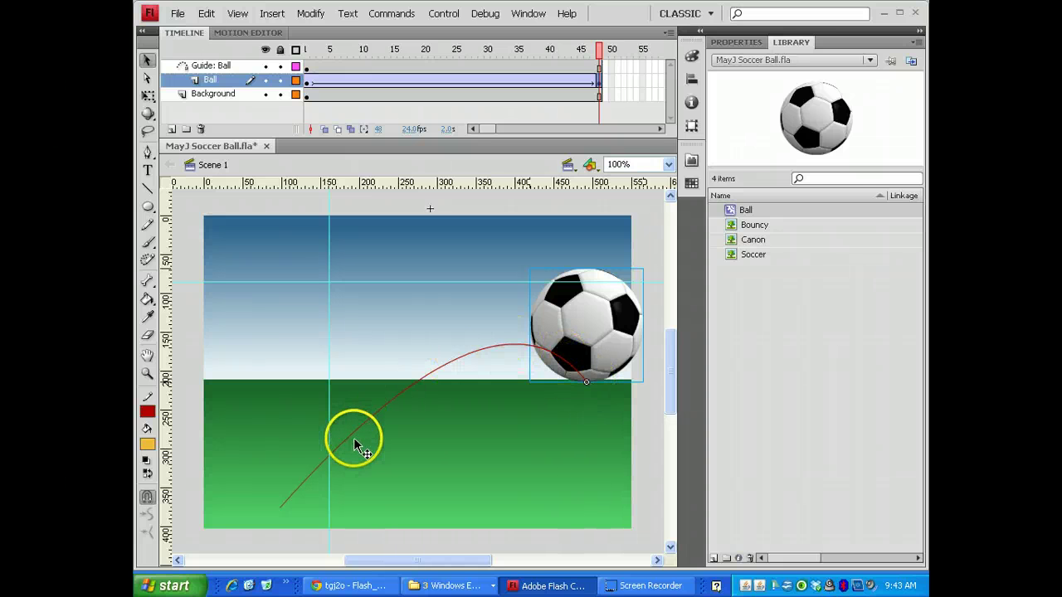
pyautogui.click(602, 51)
pyautogui.moveTo(602, 51)
pyautogui.mouseDown()
pyautogui.moveTo(308, 66)
pyautogui.moveTo(371, 75)
pyautogui.moveTo(591, 62)
pyautogui.mouseUp()
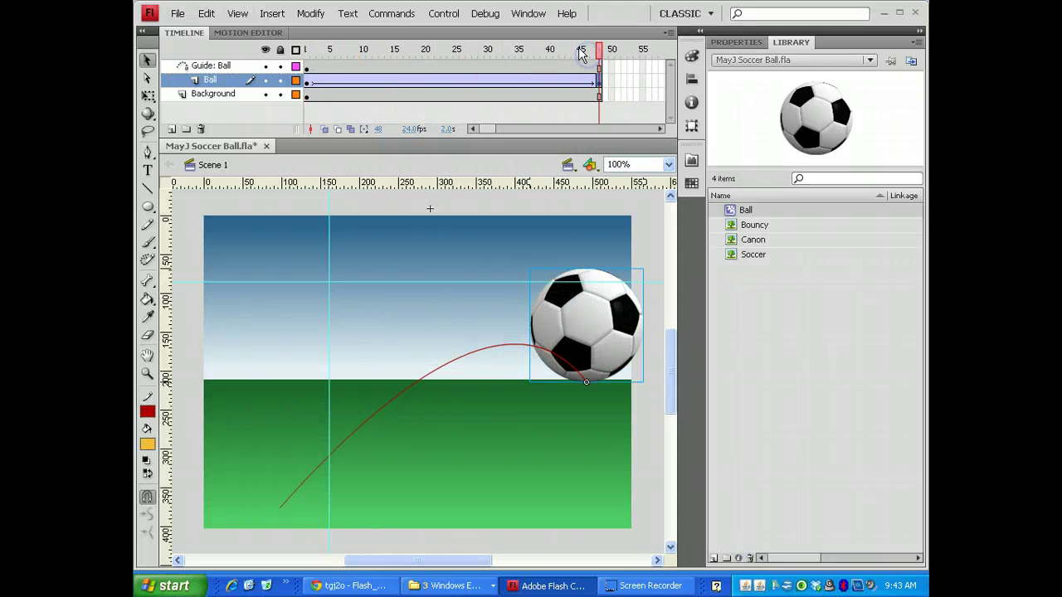
# Scale the ball down to a tiny size at frame 48 with Free Transform, then play back the animation.
pyautogui.click(148, 96)
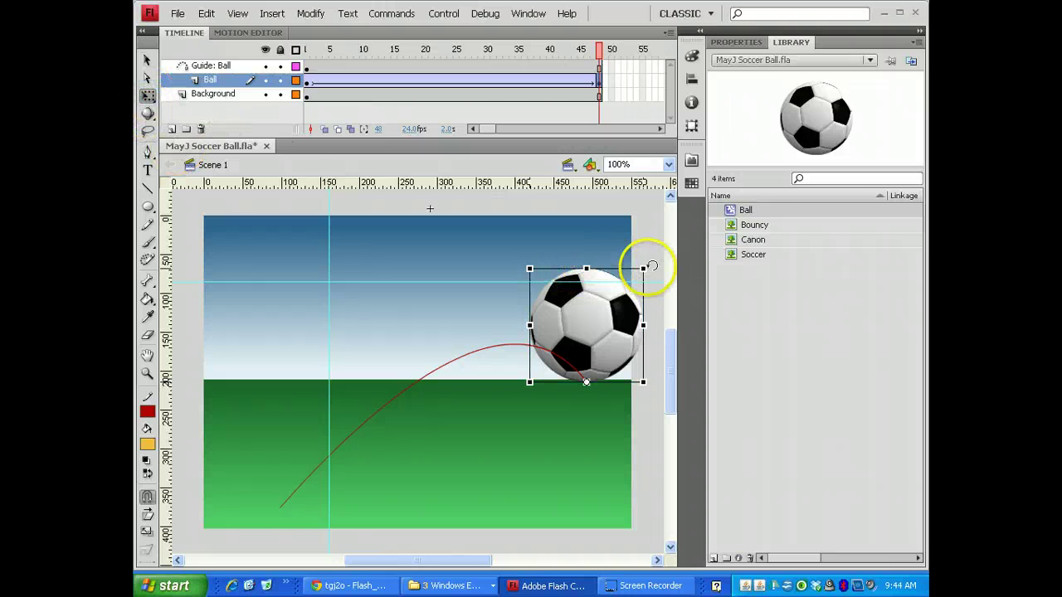
pyautogui.moveTo(643, 267); pyautogui.dragTo(594, 329)
pyautogui.moveTo(599, 48); pyautogui.dragTo(309, 75)
pyautogui.press('Return')
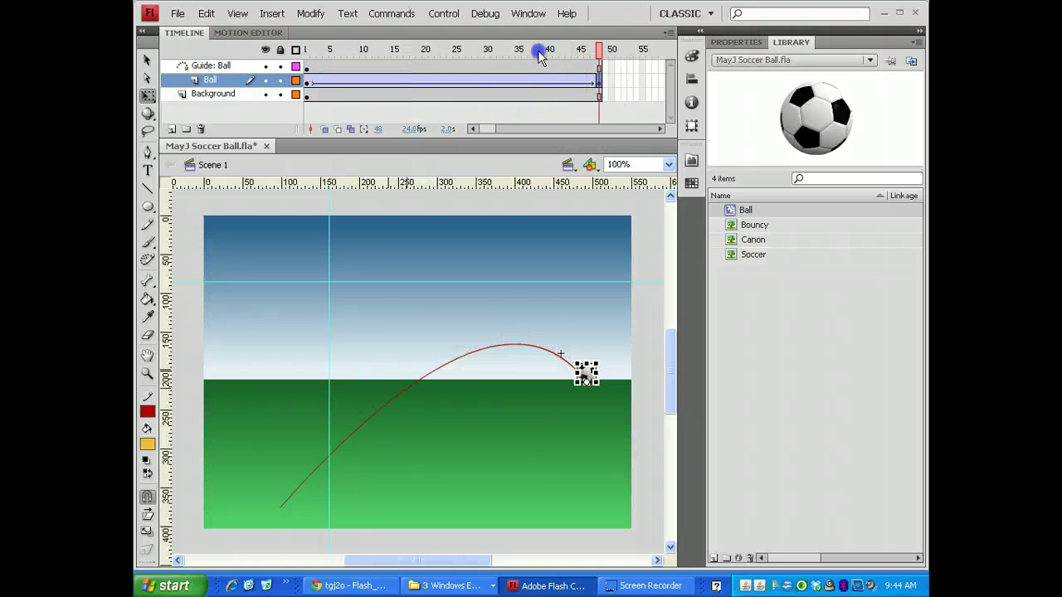
pyautogui.click(538, 50)
pyautogui.moveTo(538, 49); pyautogui.dragTo(316, 67)
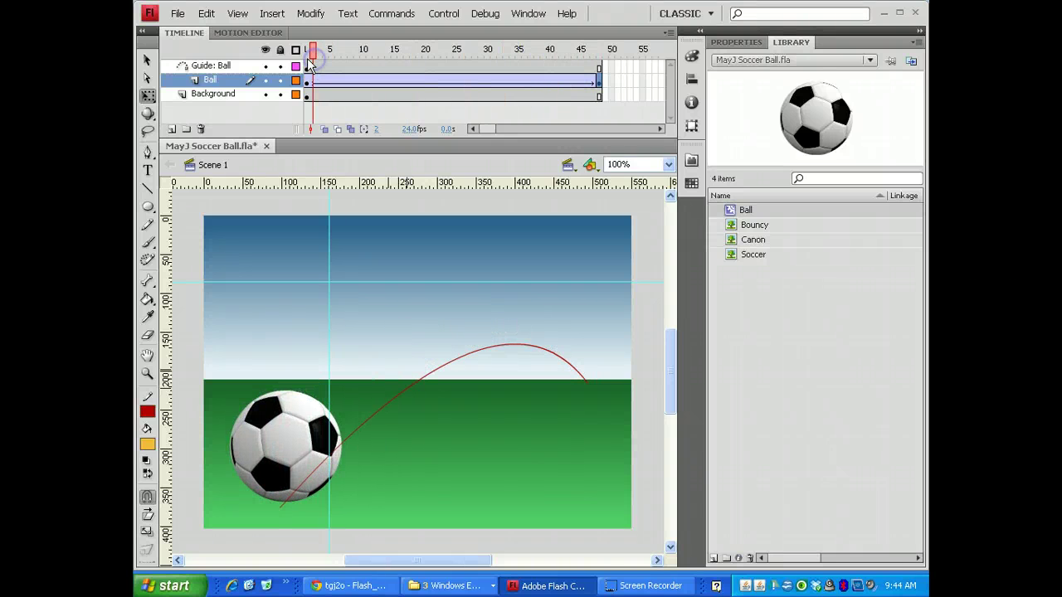
pyautogui.press('Return')
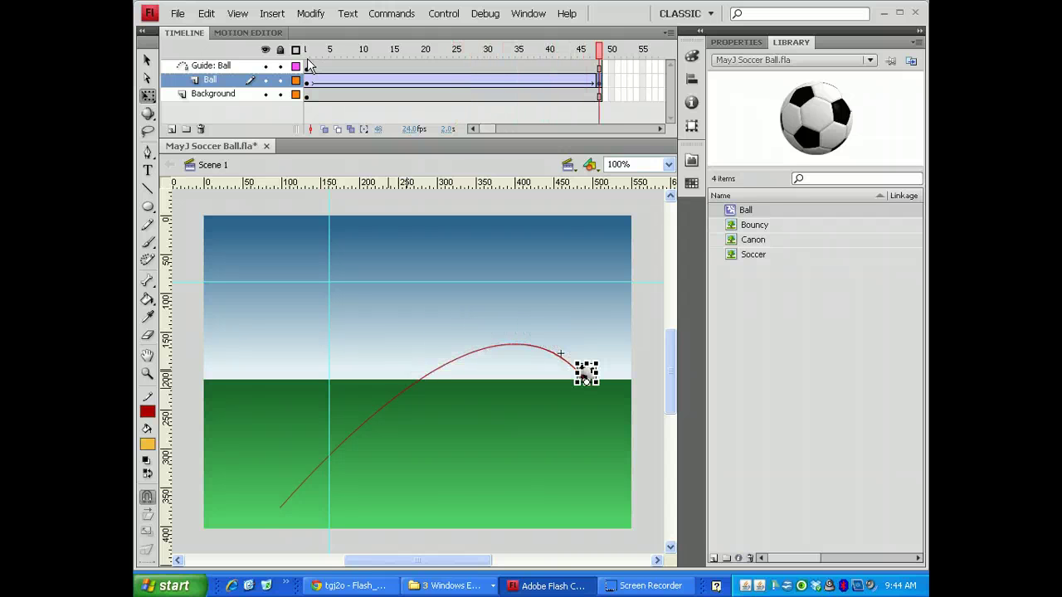
pyautogui.press('Return')
# Set the Ball tween's Ease to 80 out in the Properties panel and preview the slowing motion.
pyautogui.click(388, 81)
pyautogui.click(442, 101)
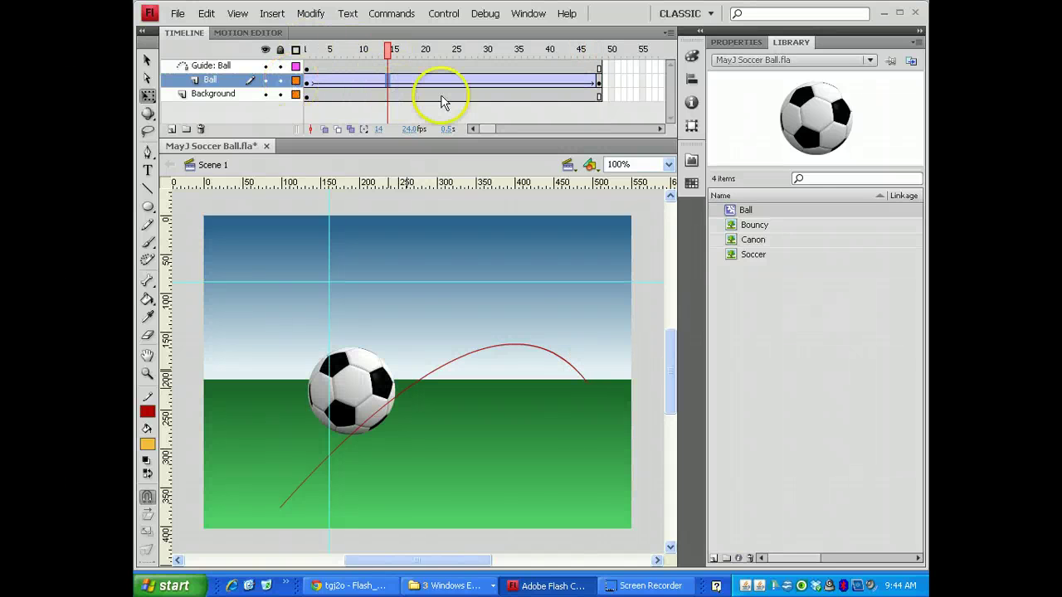
pyautogui.click(735, 43)
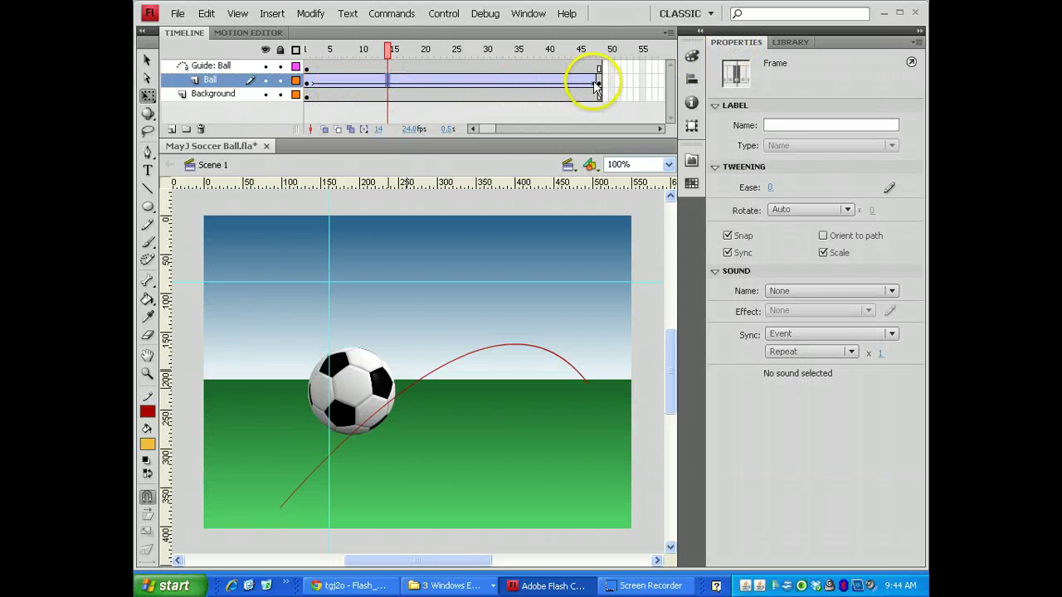
pyautogui.press('F6')
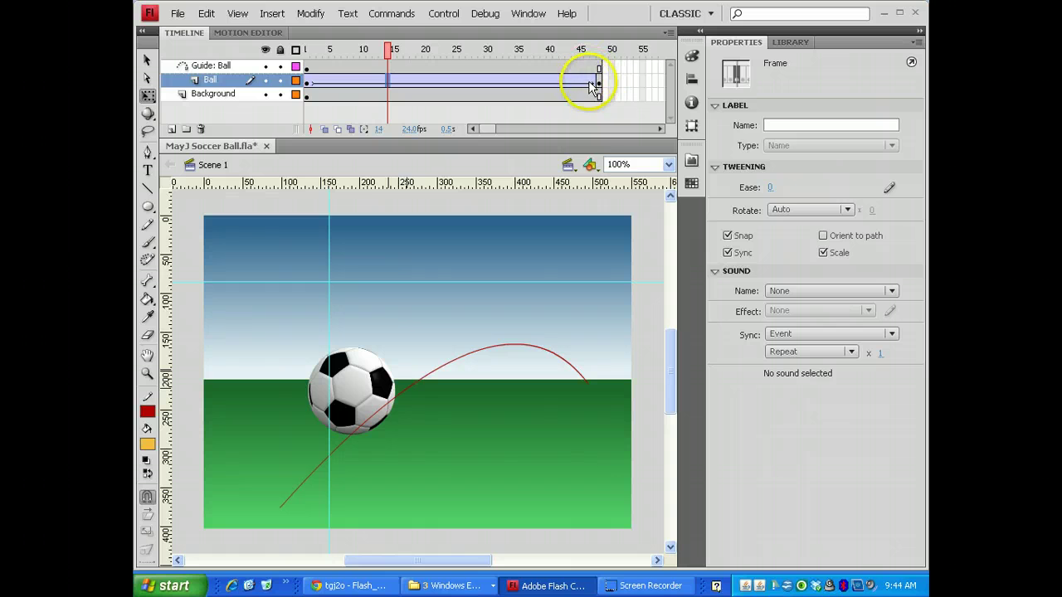
pyautogui.moveTo(772, 190); pyautogui.dragTo(841, 237)
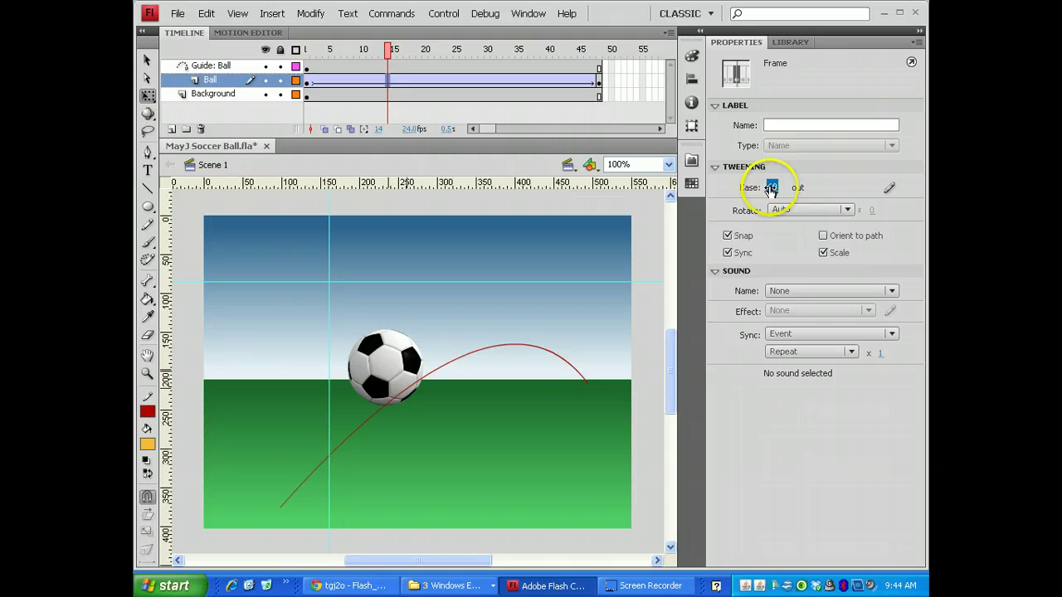
pyautogui.moveTo(771, 189); pyautogui.dragTo(777, 189)
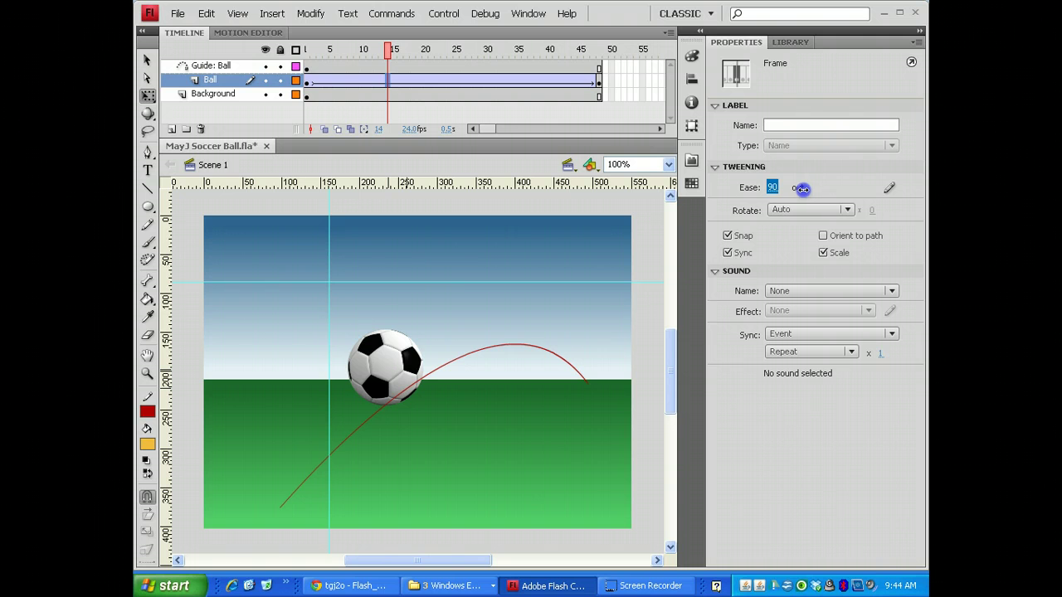
pyautogui.moveTo(795, 189); pyautogui.dragTo(797, 195)
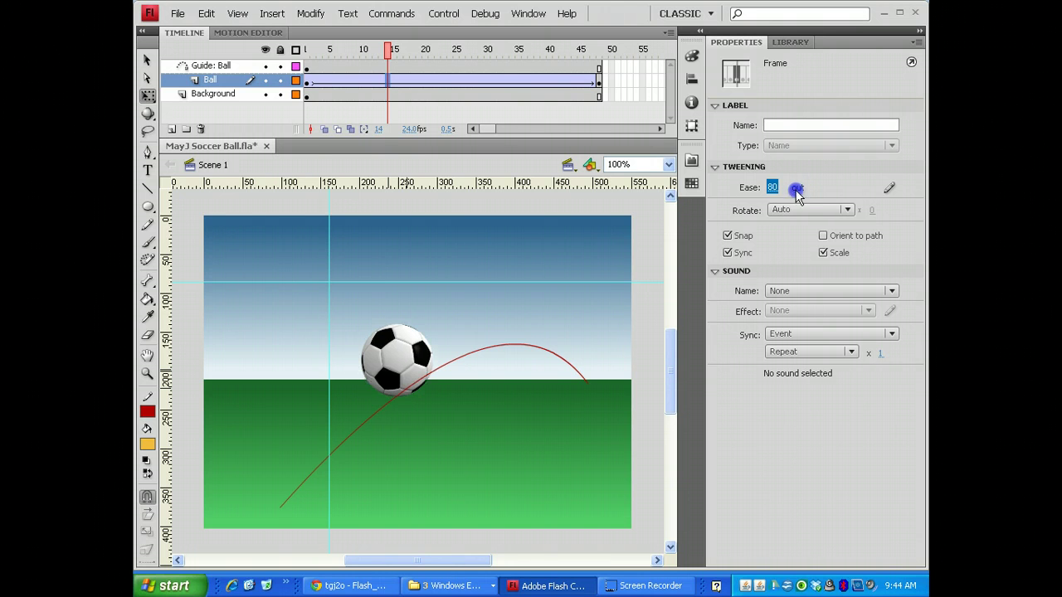
pyautogui.press('Return')
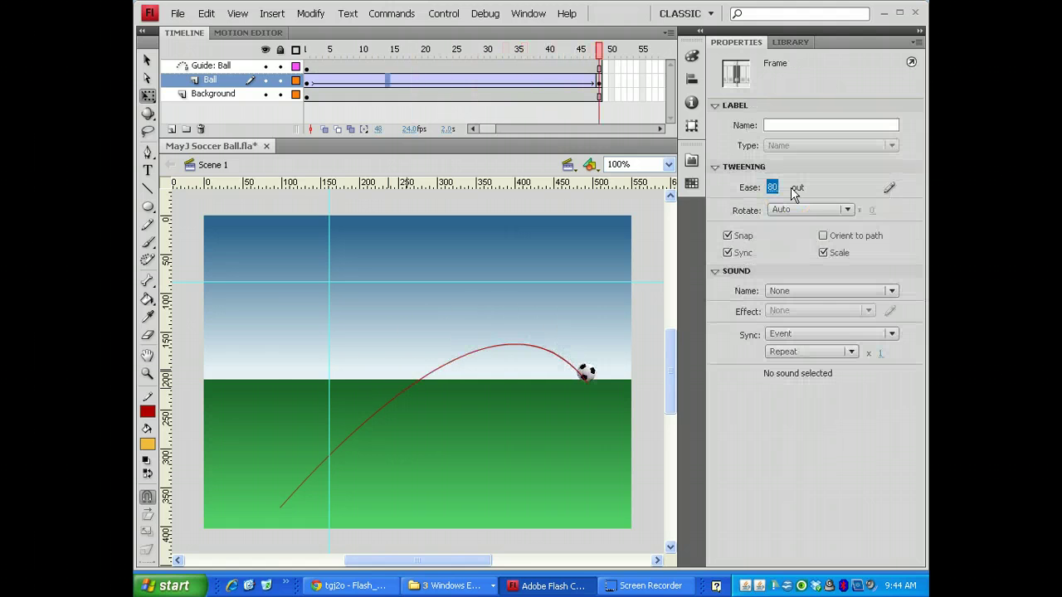
pyautogui.press('Return')
pyautogui.click(443, 13)
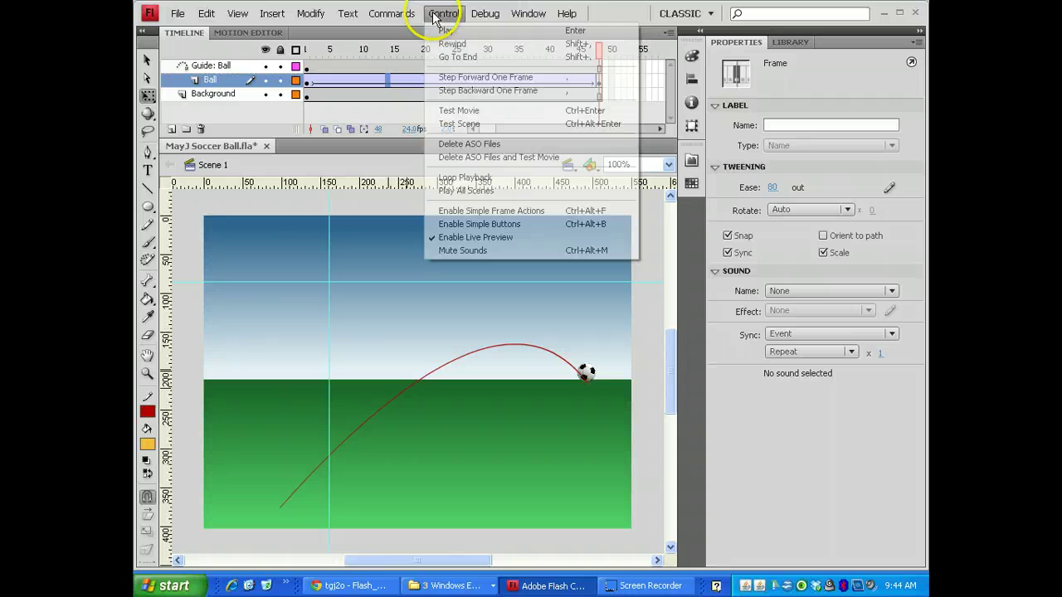
pyautogui.click(578, 110)
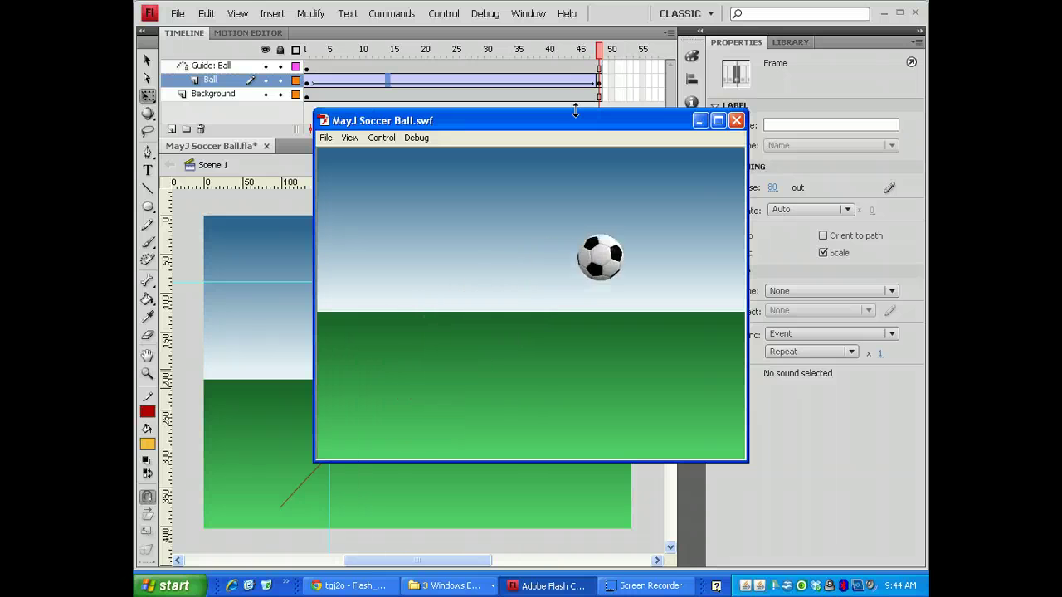
pyautogui.click(735, 120)
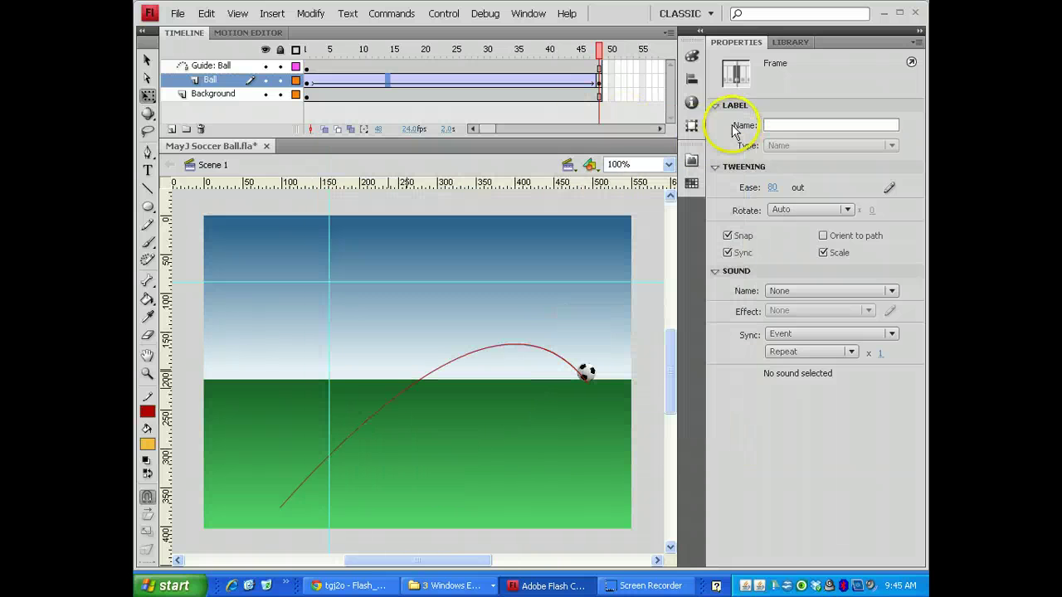